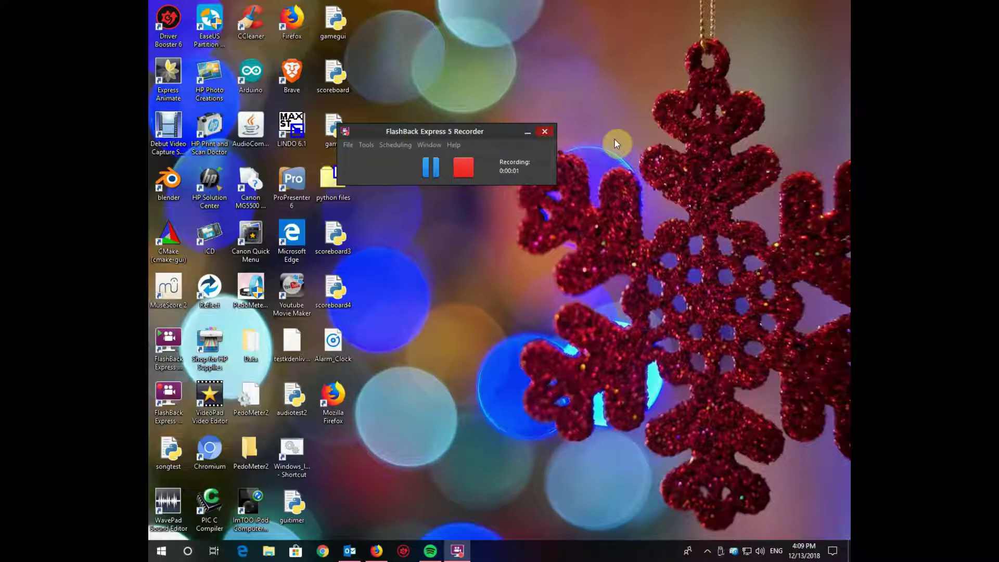
# - Launch VideoPad Video Editor from its desktop shortcut
pyautogui.press('super+e')
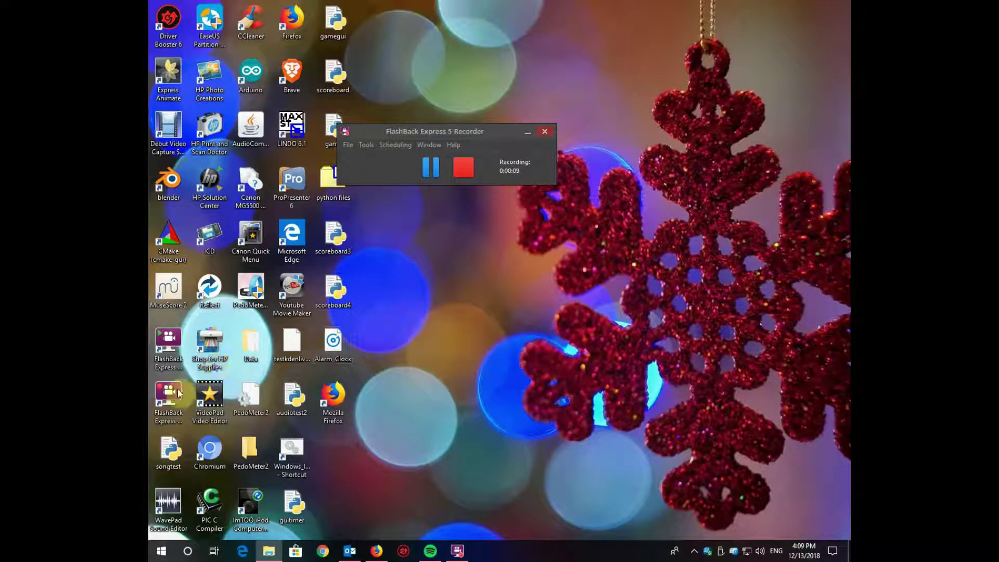
pyautogui.doubleClick(210, 405)
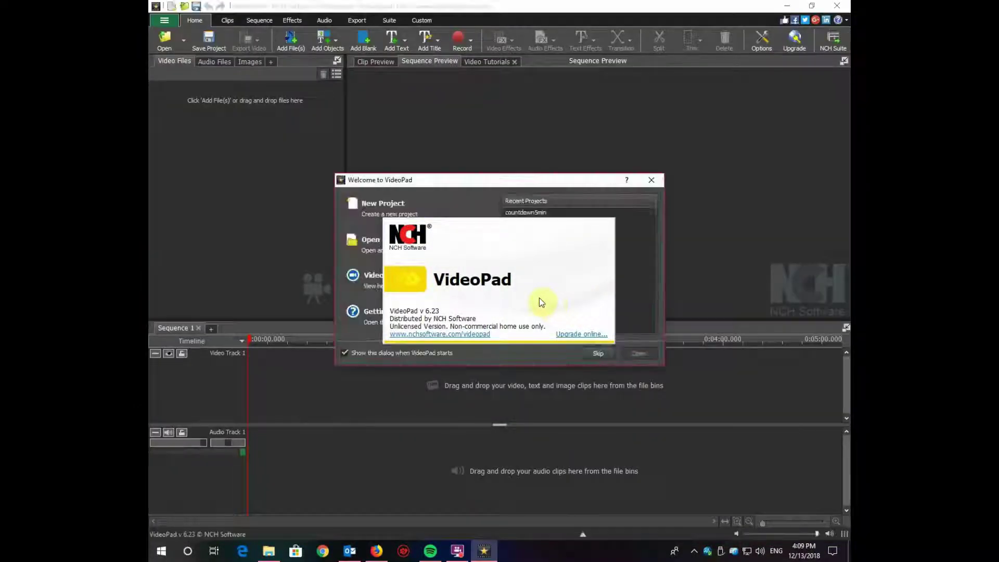
# - Start a new project and import sunset.mp4 and snowflake animation.mp4 from USB Drive (D:)
pyautogui.click(409, 207)
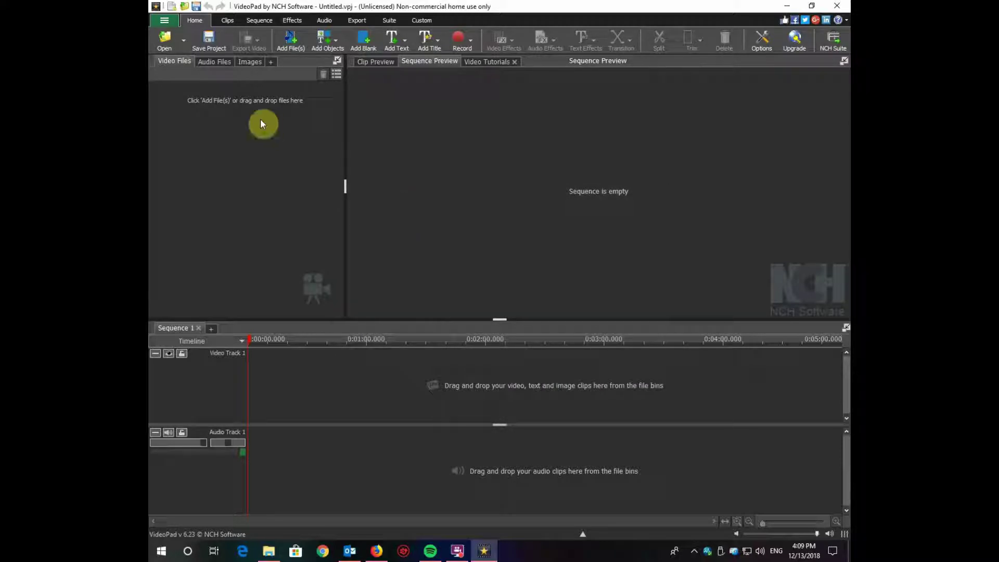
pyautogui.click(297, 42)
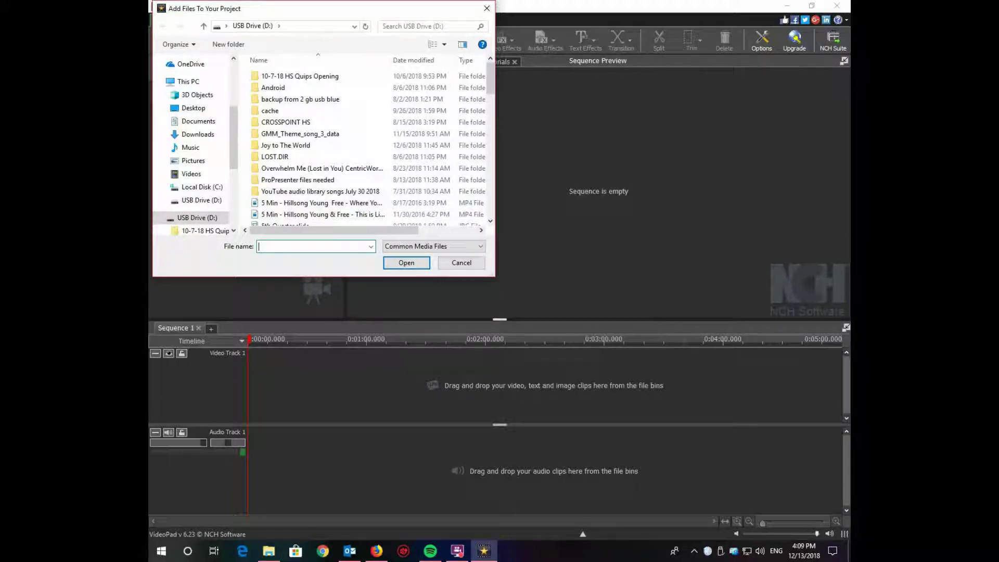
pyautogui.hotkey('alt', 'Tab')
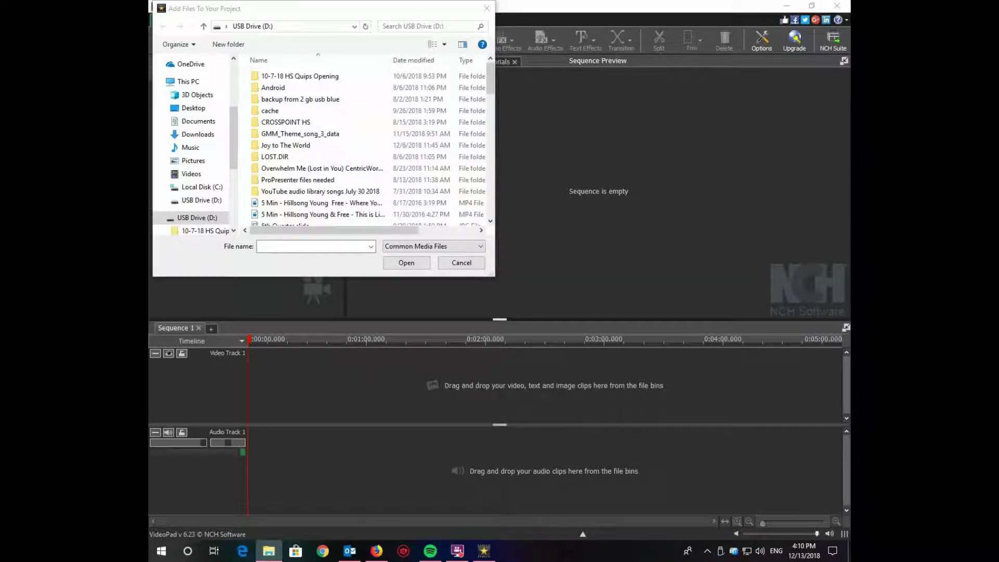
pyautogui.scroll(-4, 345, 194)
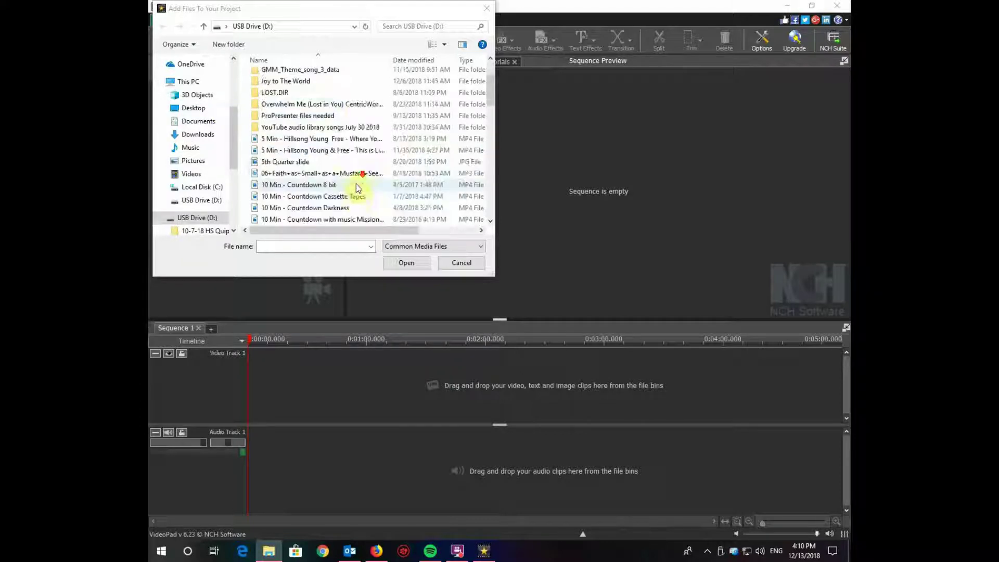
pyautogui.scroll(-3, 358, 206)
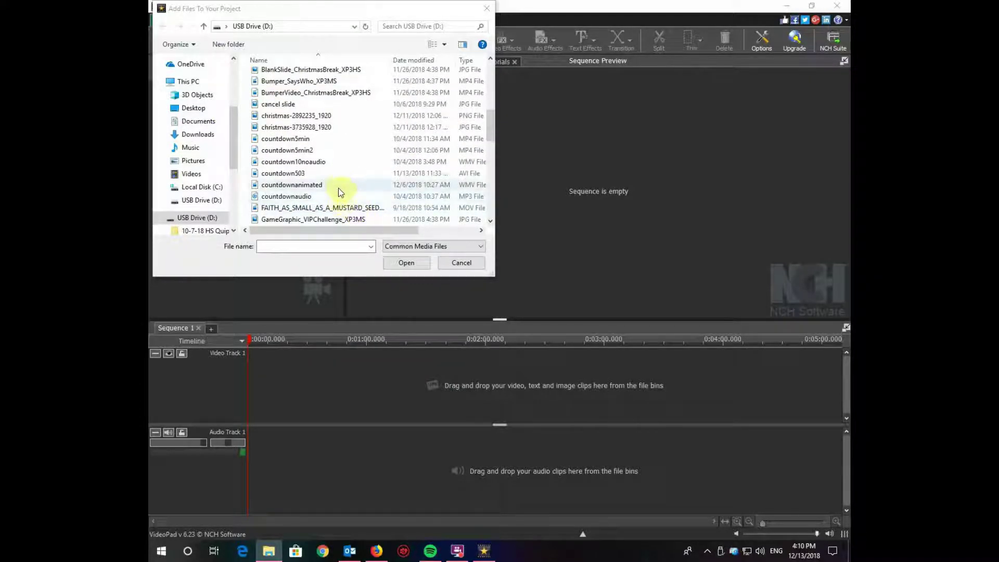
pyautogui.scroll(-1, 339, 182)
pyautogui.scroll(-1, 339, 179)
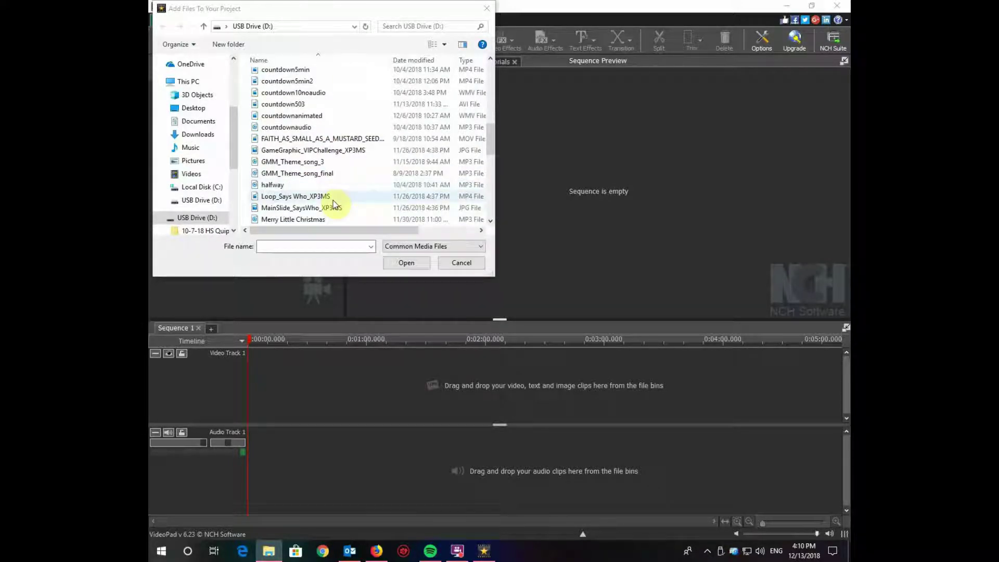
pyautogui.scroll(-8, 334, 203)
pyautogui.scroll(3, 336, 204)
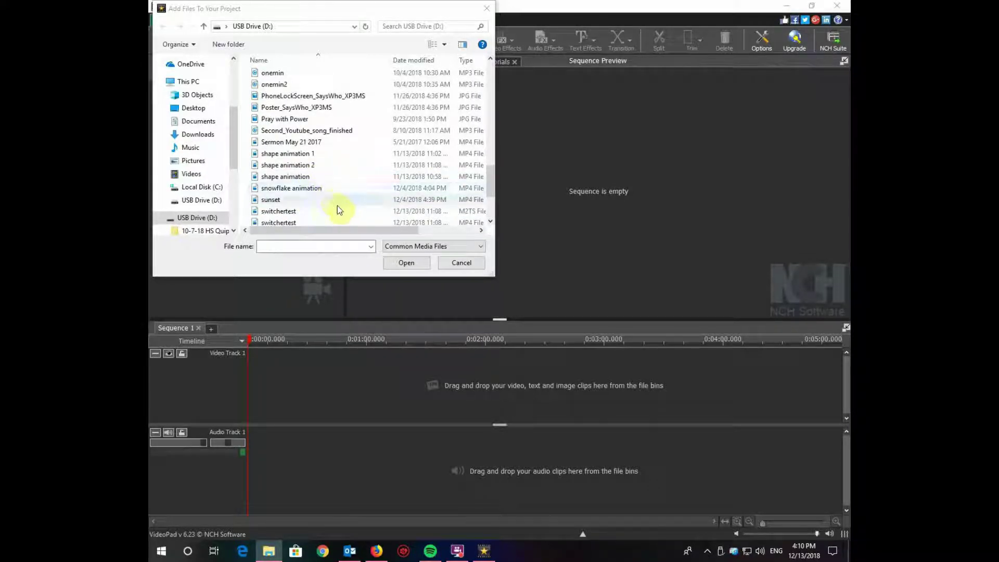
pyautogui.click(314, 200)
pyautogui.keyDown('ctrl'); pyautogui.click(316, 189); pyautogui.keyUp('ctrl')
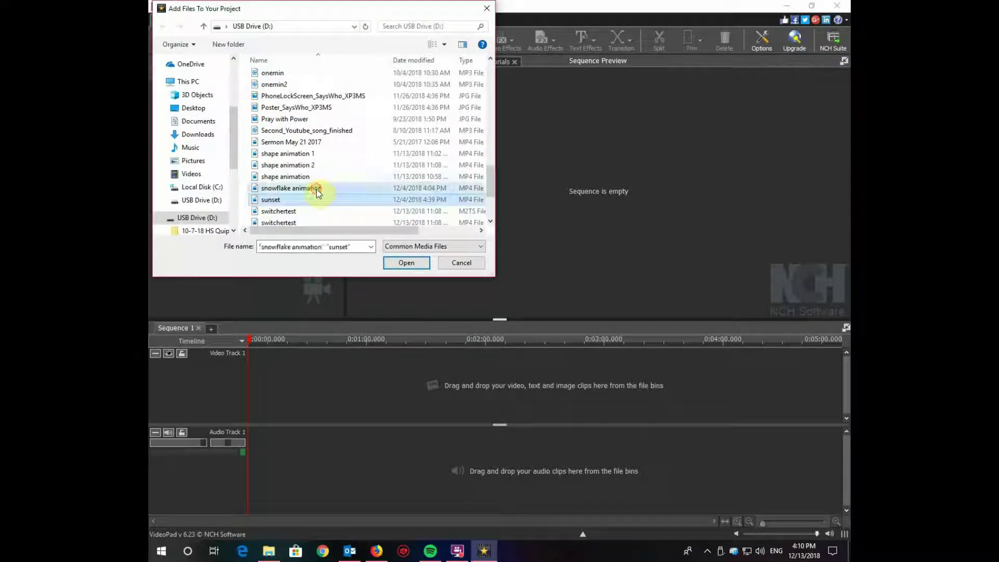
pyautogui.click(403, 264)
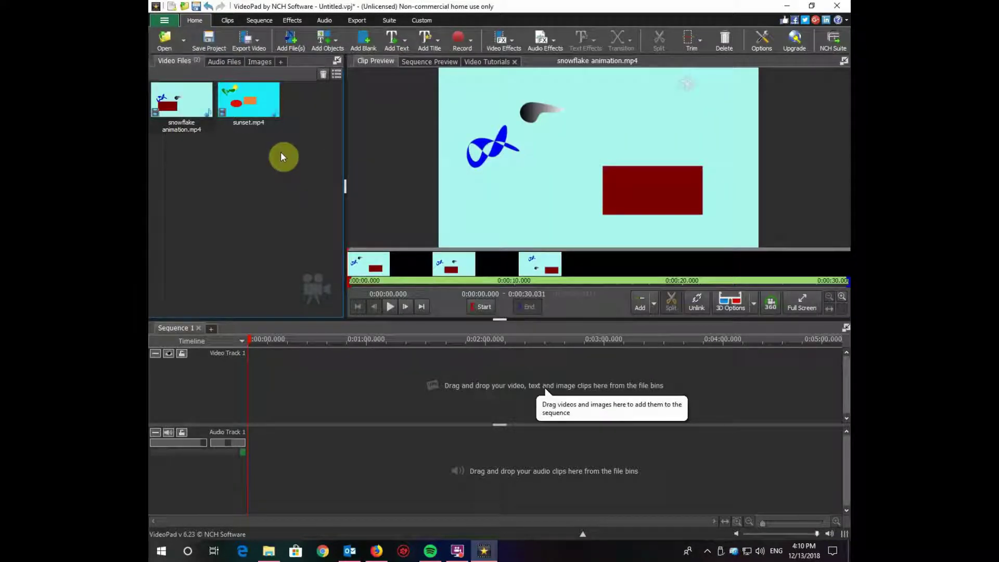
# - Import the YouTube_Sevenths.mp3 music file and briefly look over the Audio Effects list
pyautogui.click(299, 39)
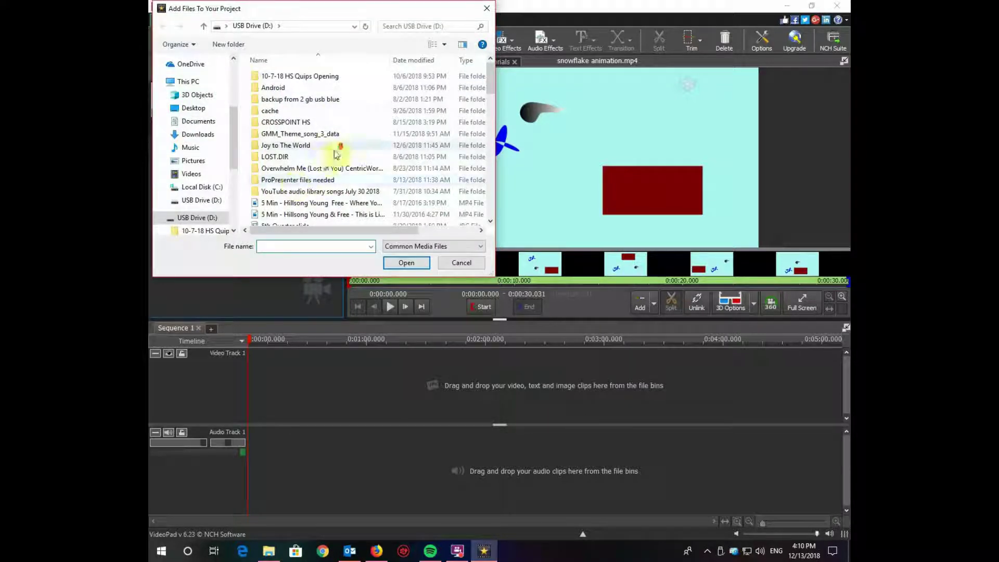
pyautogui.scroll(-10, 391, 145)
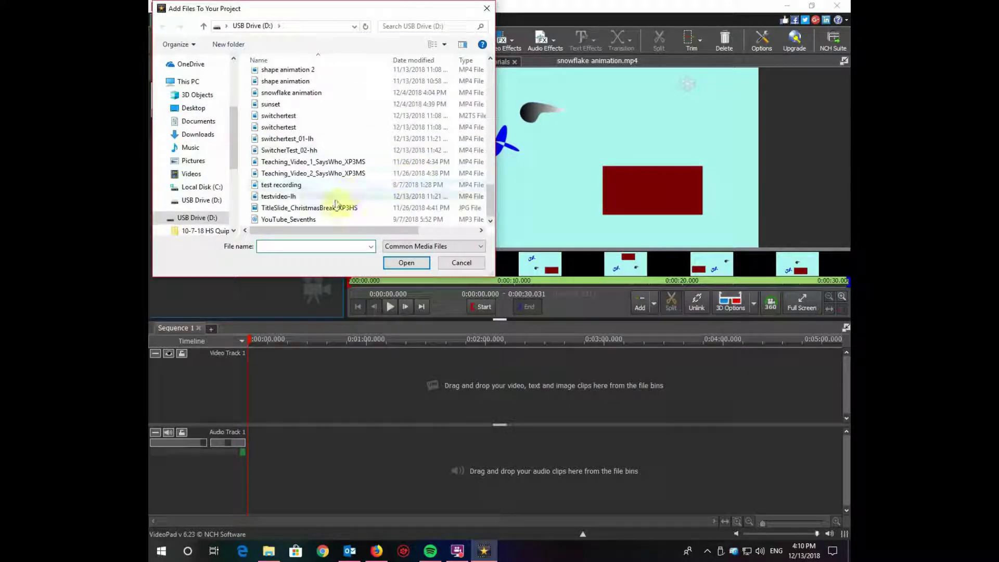
pyautogui.click(327, 219)
pyautogui.click(406, 263)
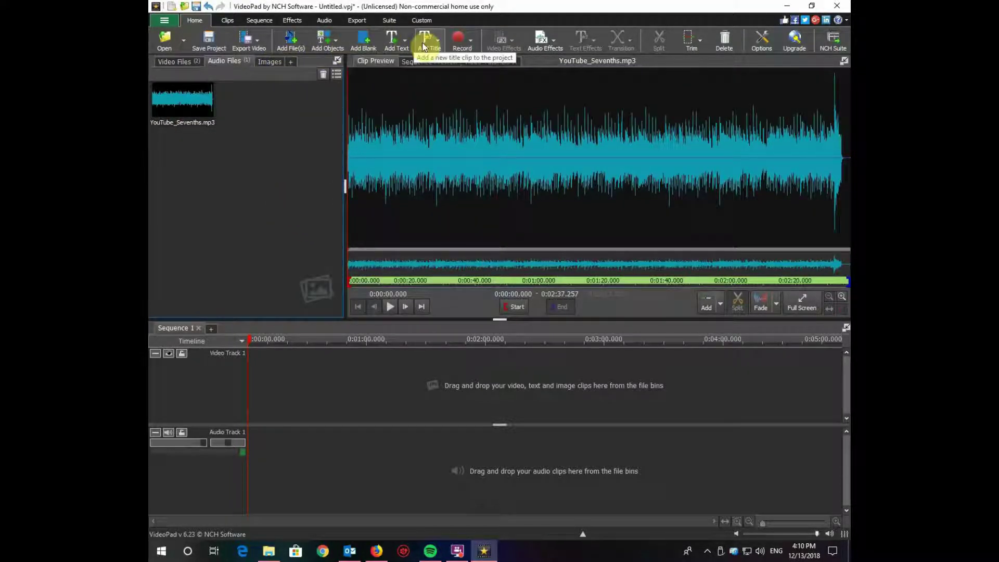
pyautogui.click(547, 42)
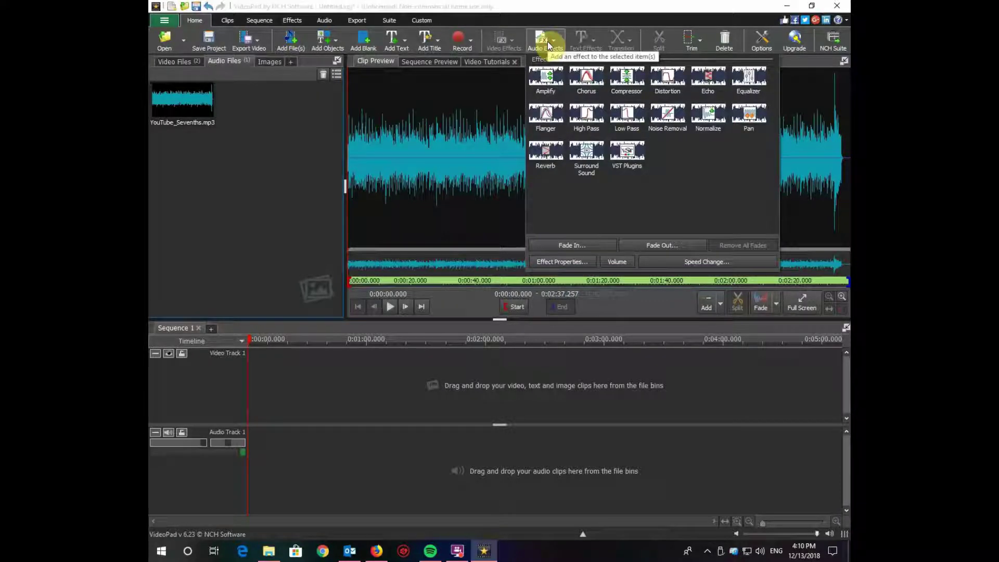
pyautogui.click(278, 176)
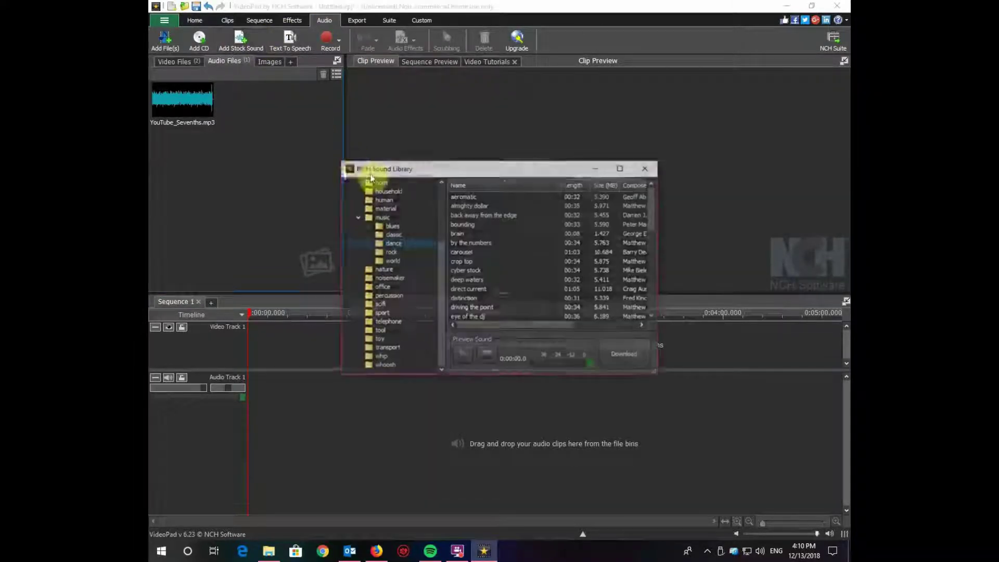
pyautogui.click(398, 261)
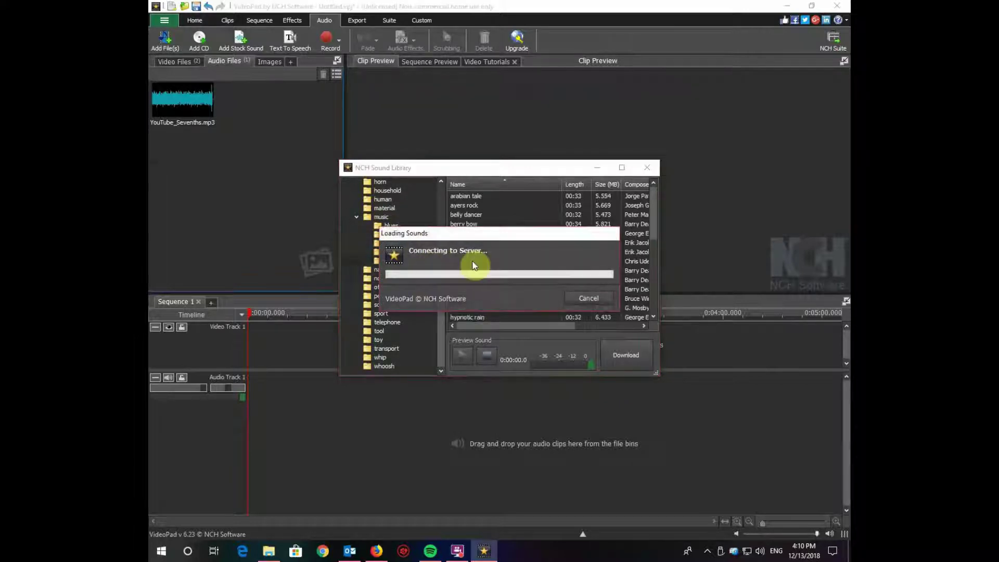
pyautogui.click(475, 261)
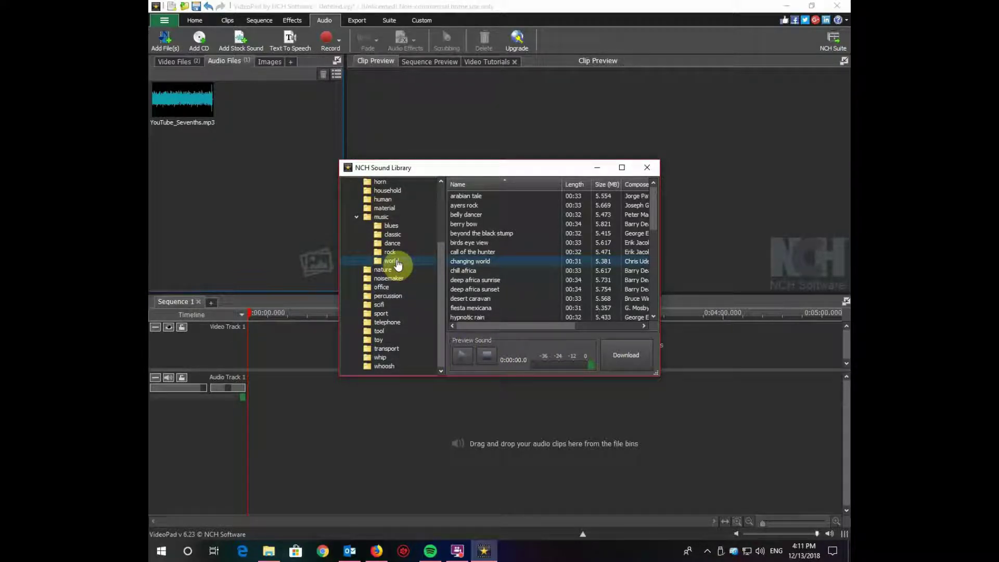
pyautogui.click(474, 290)
pyautogui.click(623, 345)
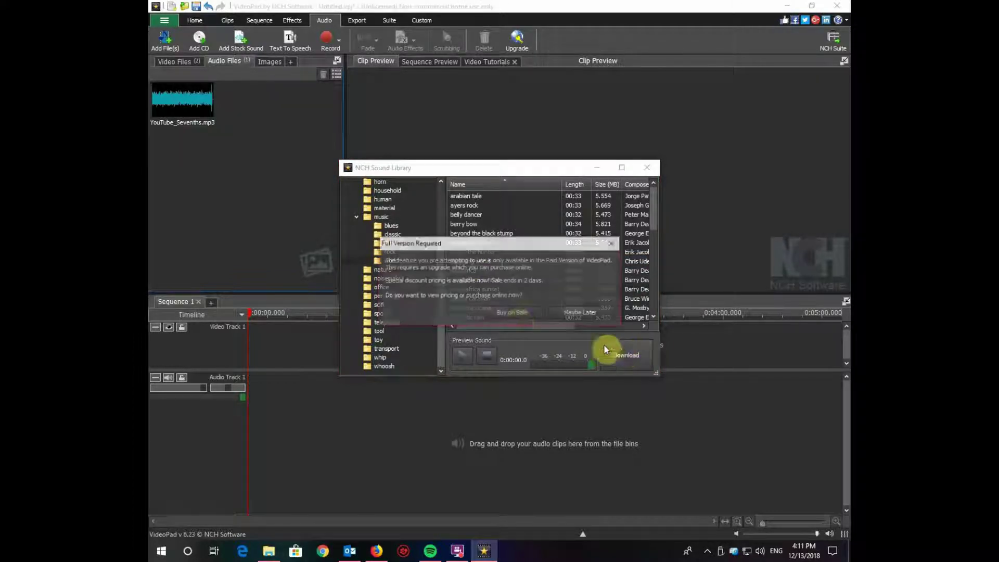
pyautogui.click(567, 314)
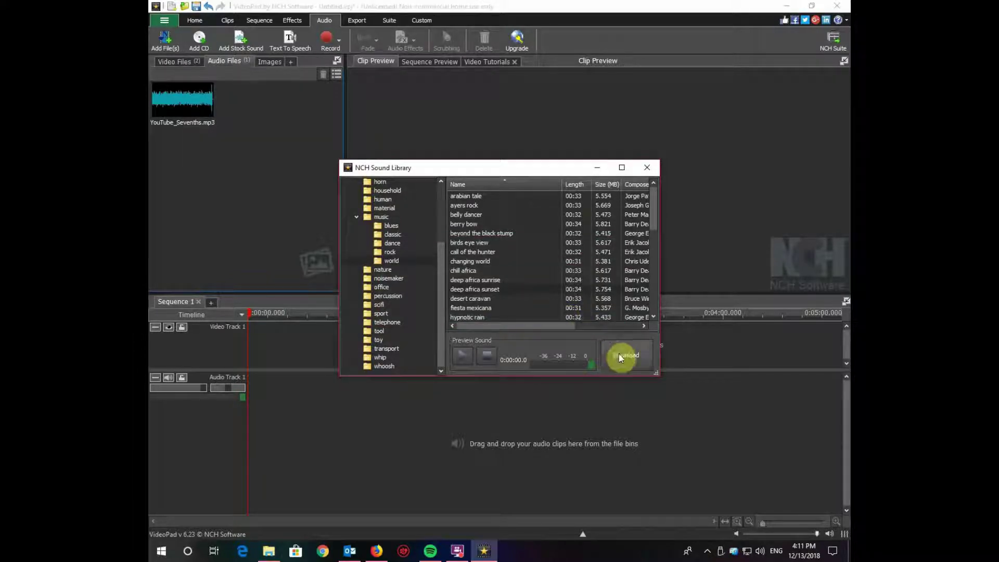
pyautogui.click(619, 354)
pyautogui.click(576, 314)
pyautogui.click(390, 252)
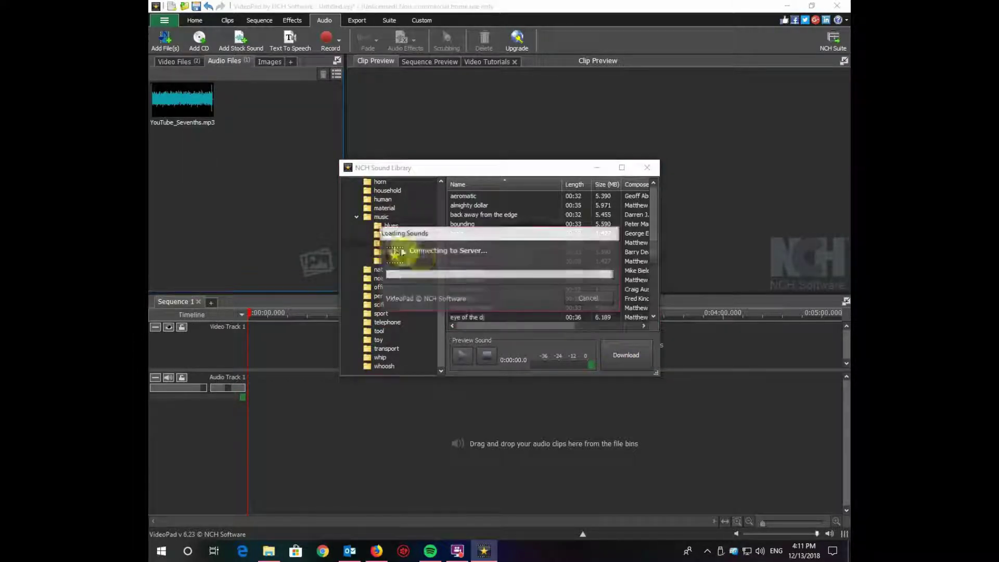
pyautogui.click(484, 288)
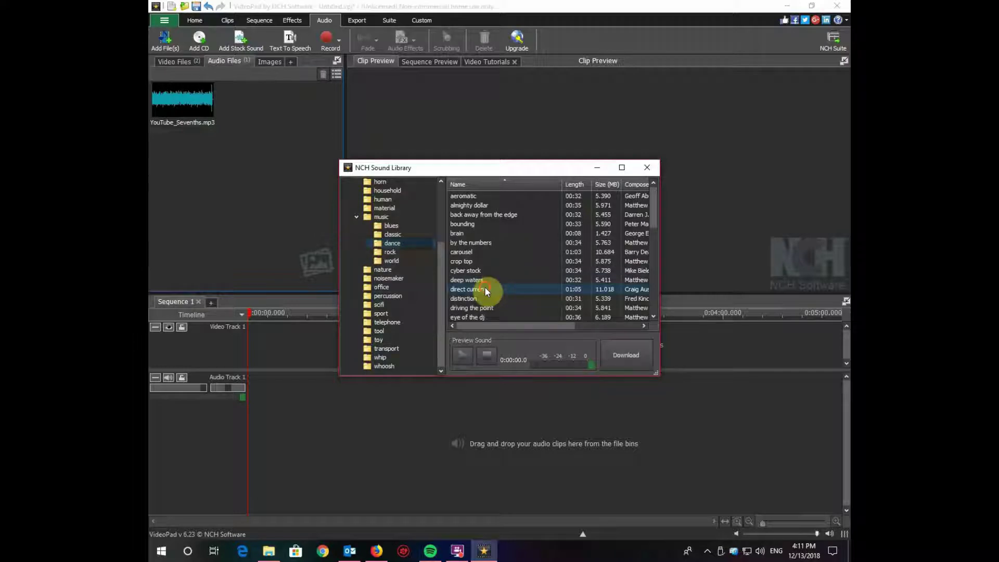
pyautogui.click(627, 351)
pyautogui.click(560, 313)
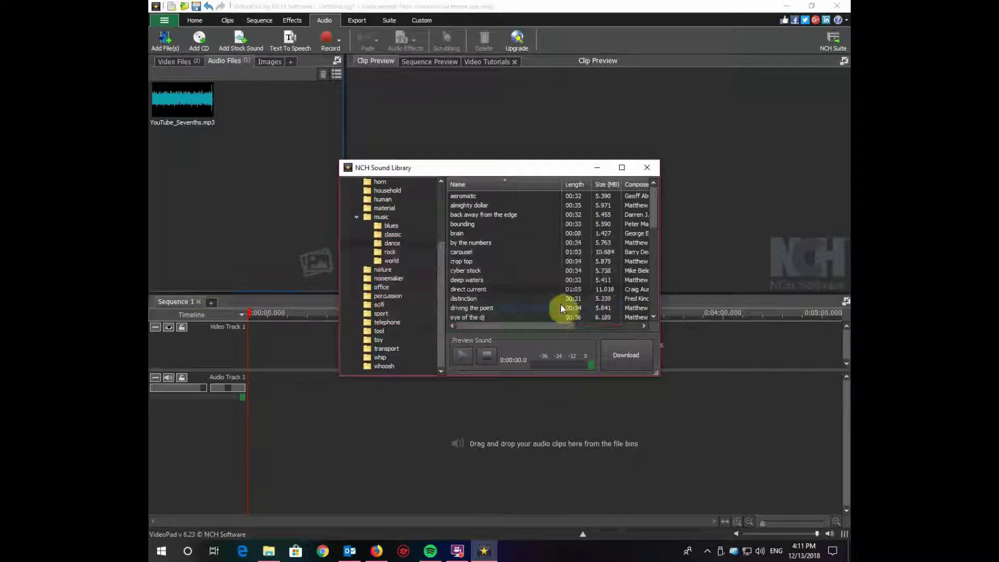
pyautogui.click(389, 271)
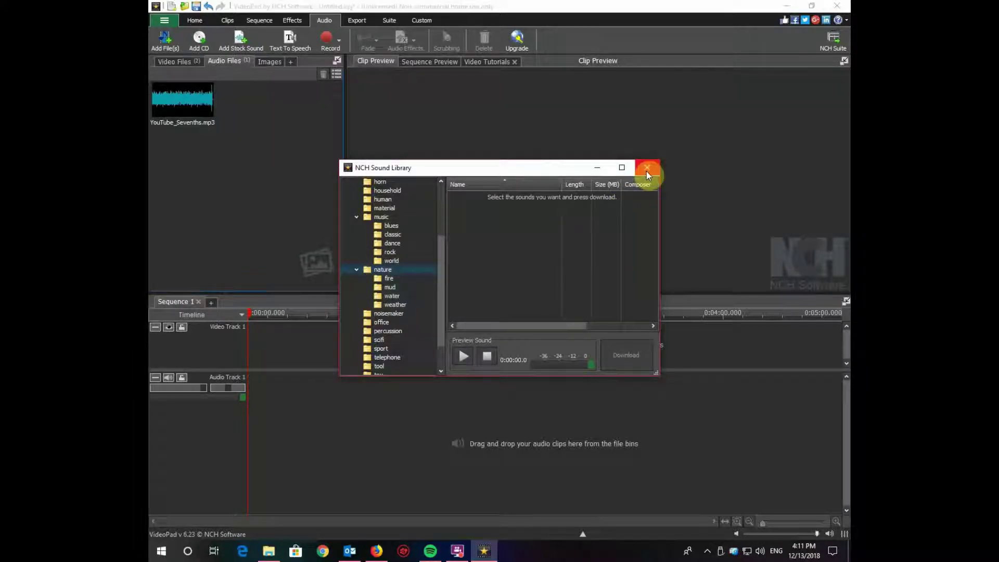
pyautogui.click(646, 168)
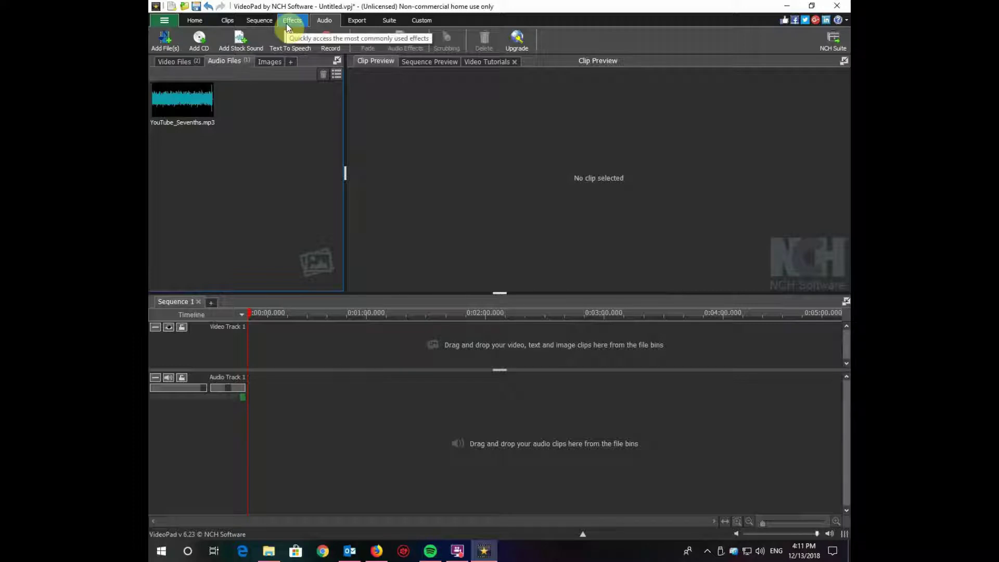
# - Close the Sound Library, return to the Home tools, and bring up File Explorer
pyautogui.click(194, 20)
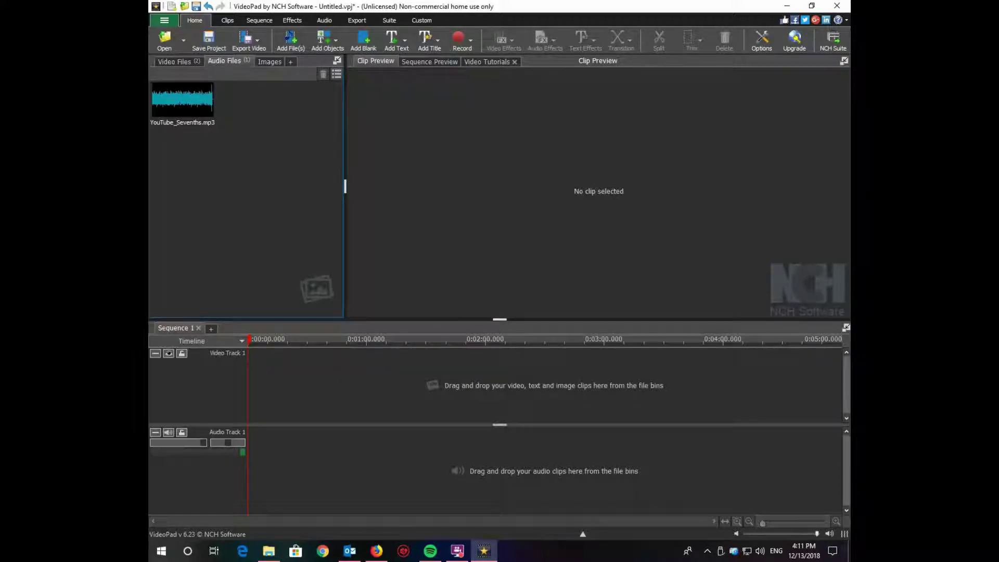
pyautogui.press('super+e')
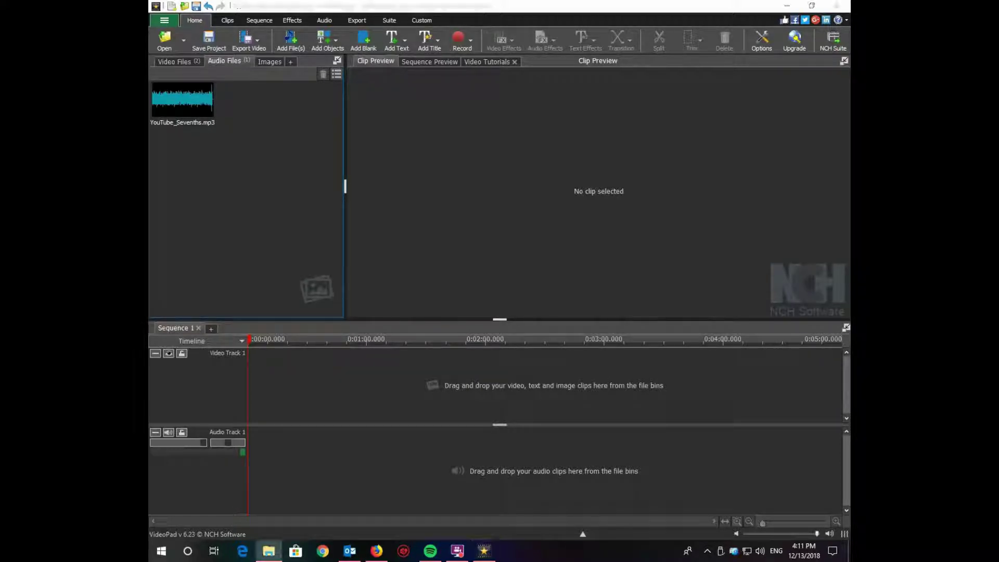
# - Import shape animation 2.mp4 and place sunset.mp4 and shape animation 2.mp4 on Video Track 1
pyautogui.moveTo(149, 285); pyautogui.dragTo(267, 268)
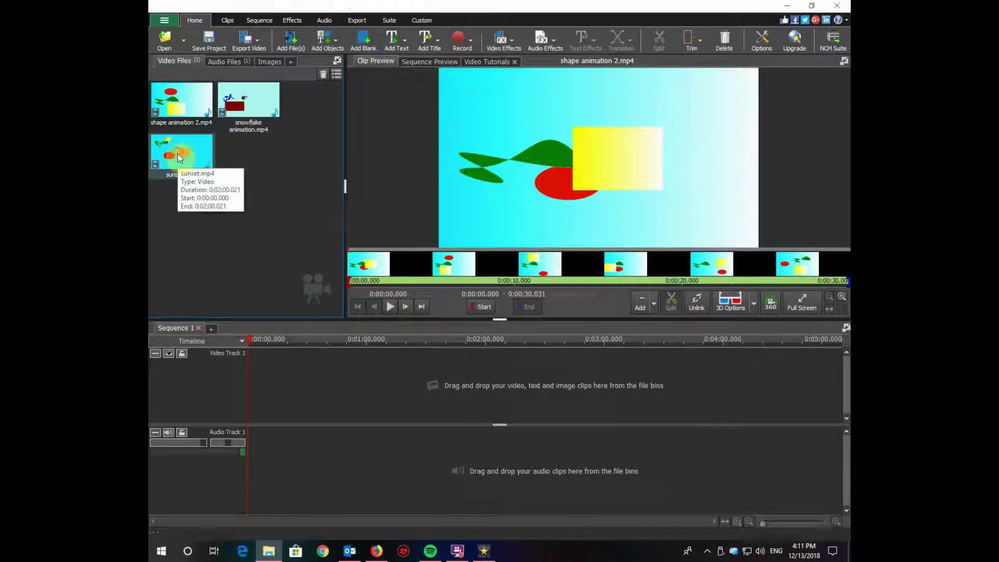
pyautogui.moveTo(177, 156); pyautogui.dragTo(302, 411)
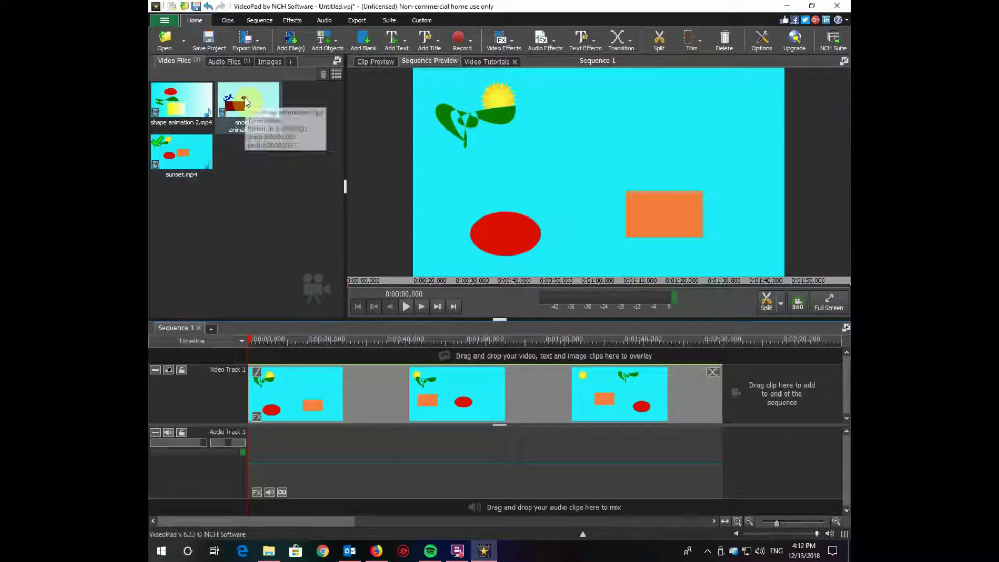
pyautogui.moveTo(184, 101); pyautogui.dragTo(705, 401)
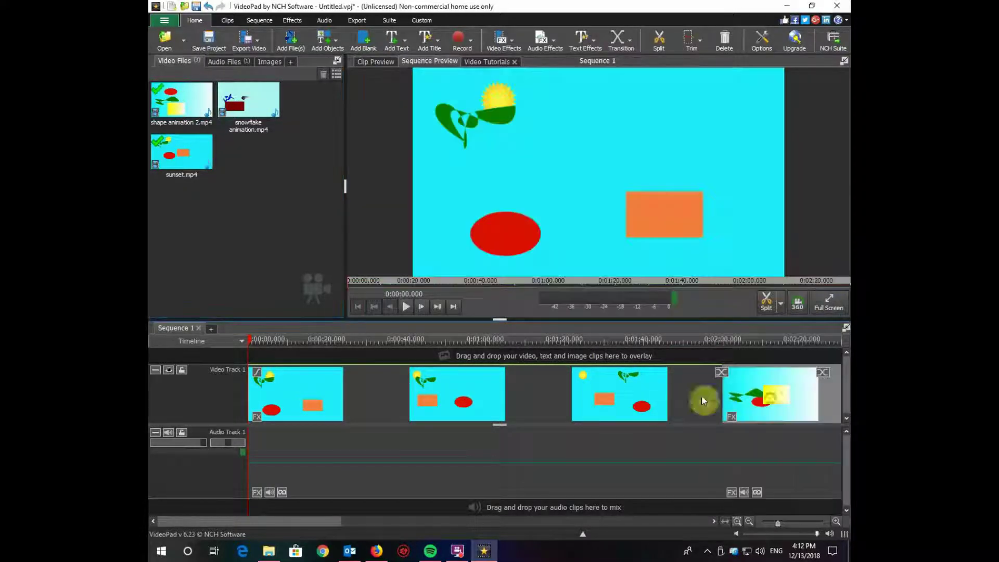
# - Add a Dissolve transition between the third and fourth clips, overlapping them
pyautogui.click(721, 373)
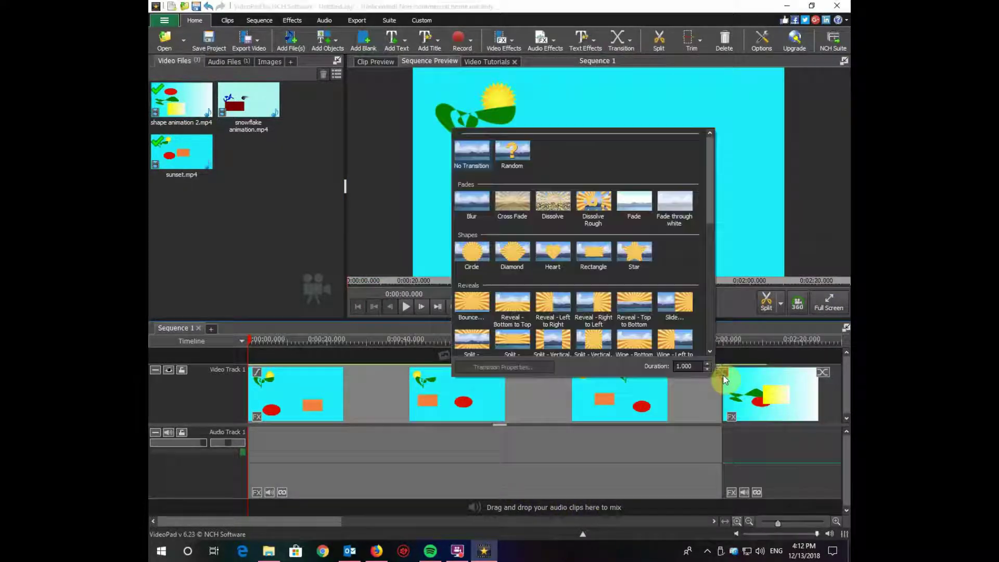
pyautogui.click(553, 204)
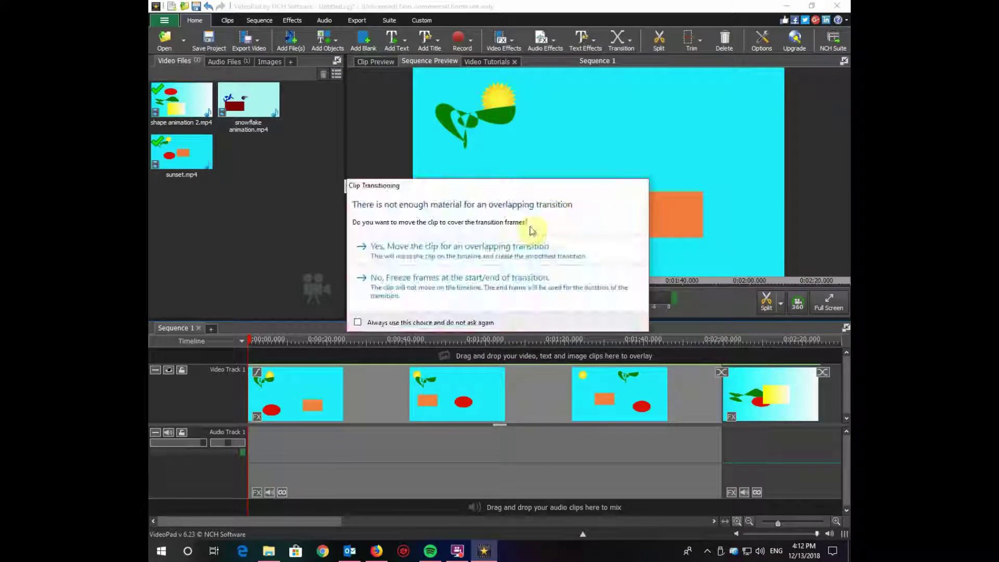
pyautogui.click(523, 246)
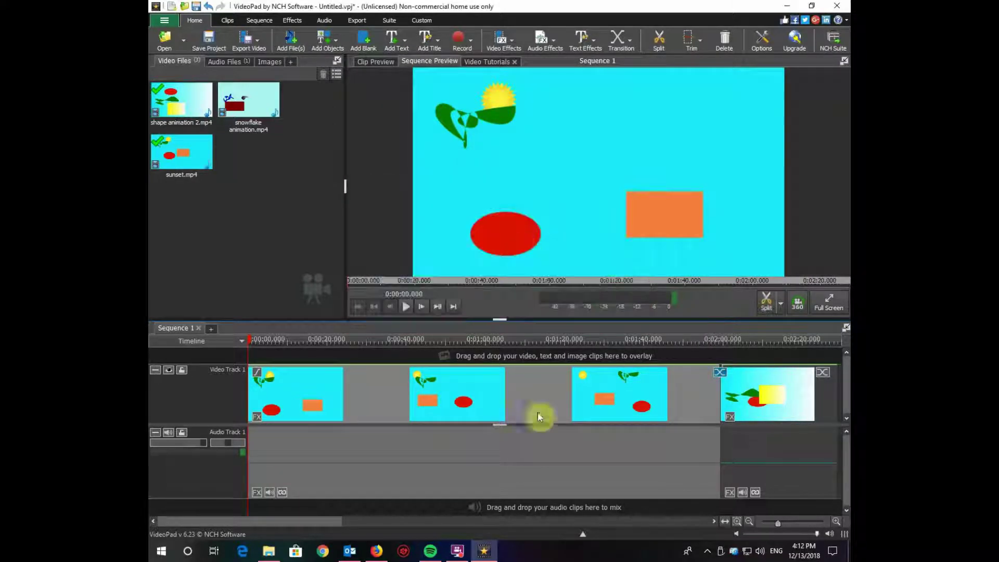
pyautogui.moveTo(326, 523); pyautogui.dragTo(423, 523)
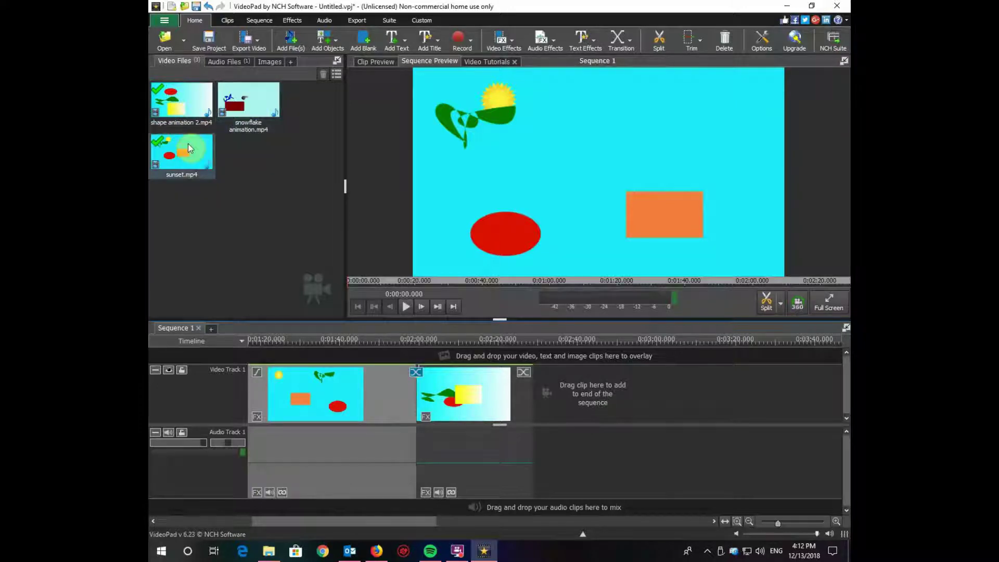
# - Place sunset.mp4 on the track with an overlapping Dissolve Rough transition beside it
pyautogui.moveTo(181, 152); pyautogui.dragTo(575, 397)
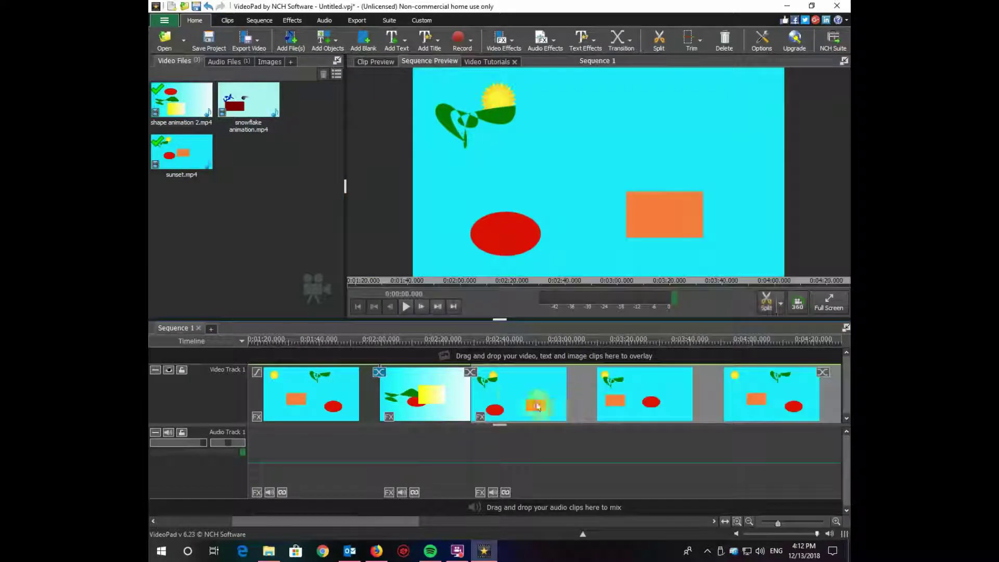
pyautogui.click(468, 370)
pyautogui.click(342, 202)
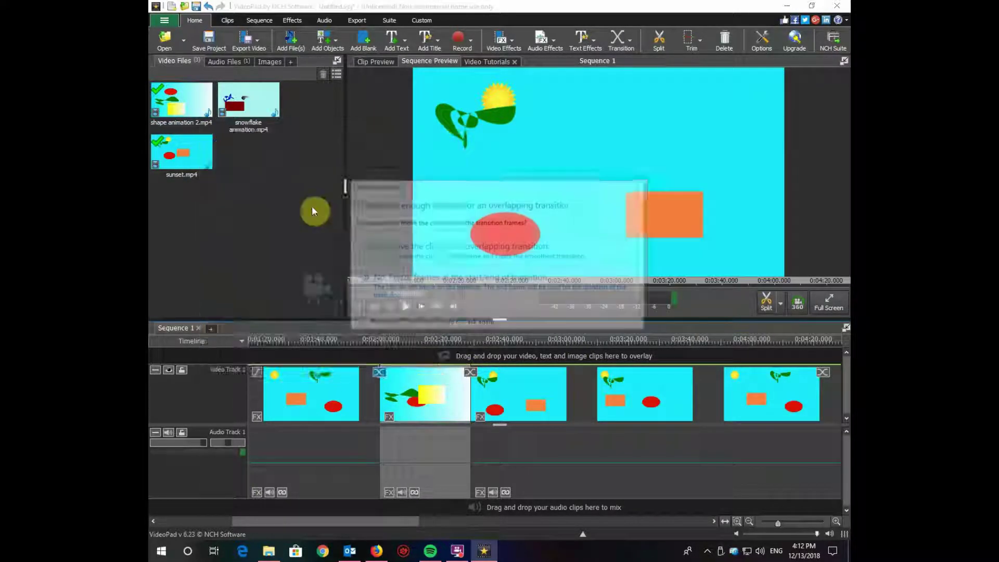
pyautogui.click(418, 248)
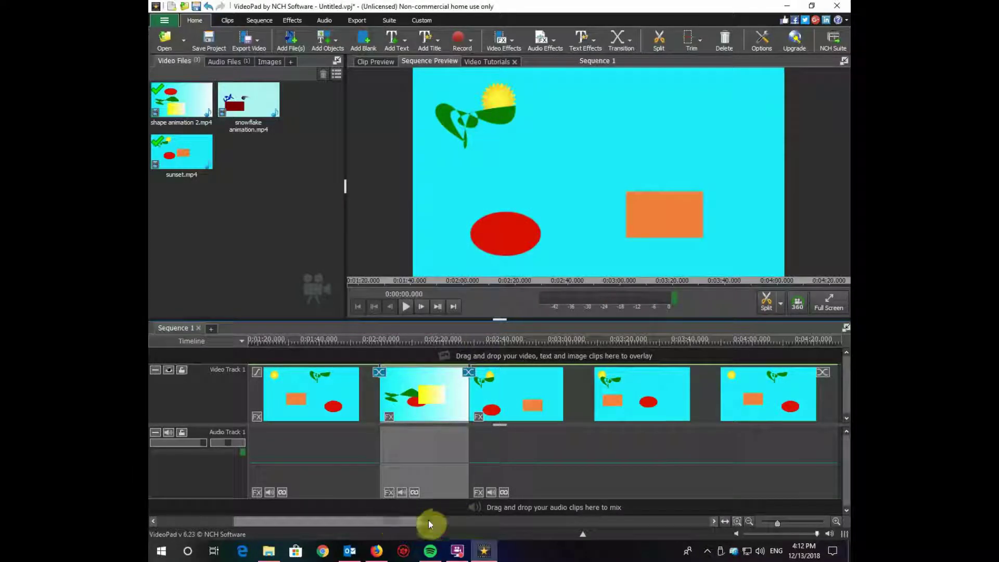
pyautogui.moveTo(429, 520); pyautogui.dragTo(523, 522)
pyautogui.click(365, 511)
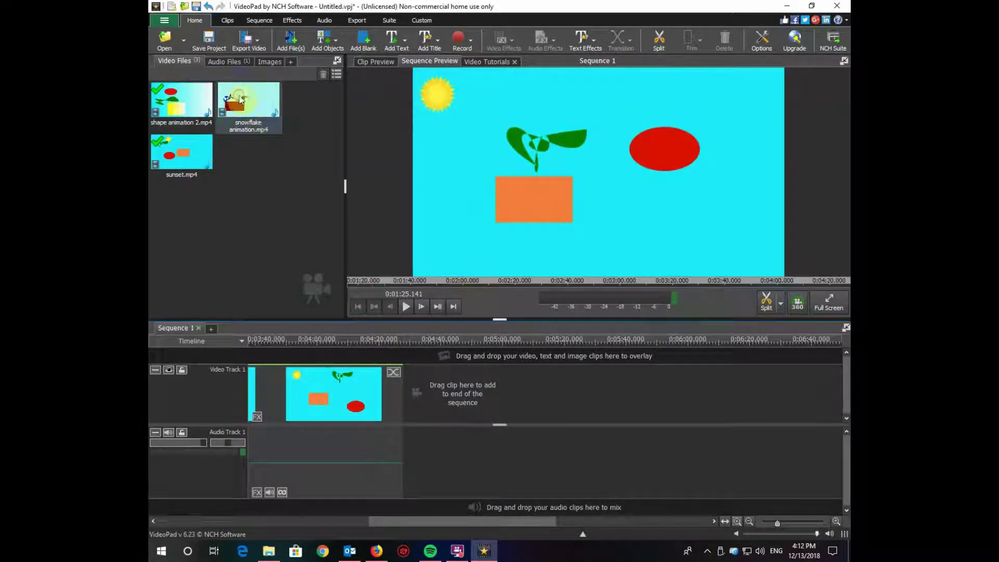
# - Append snowflake animation.mp4 to the sequence with an overlapping transition into it
pyautogui.moveTo(240, 100); pyautogui.dragTo(435, 389)
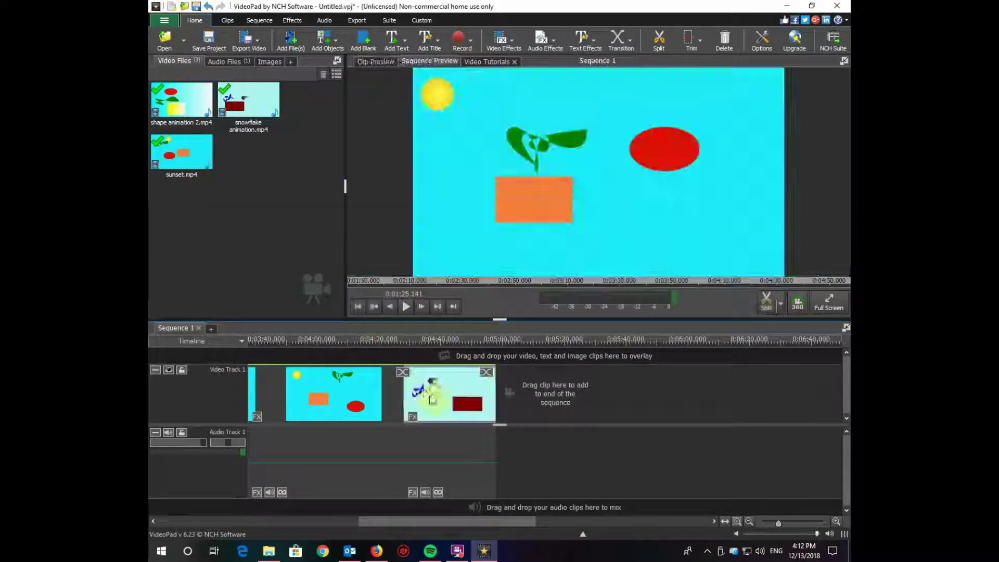
pyautogui.click(400, 372)
pyautogui.click(476, 226)
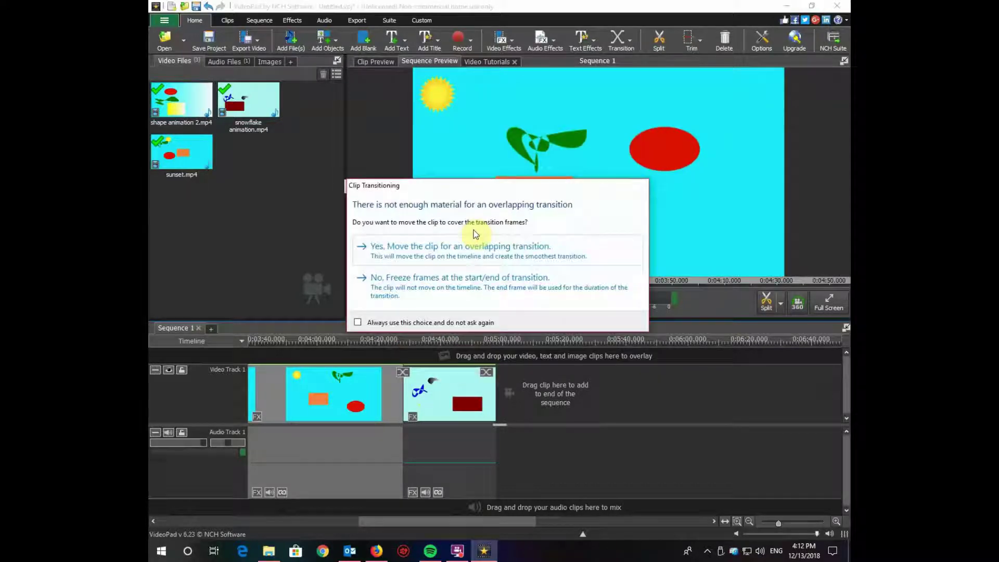
pyautogui.click(467, 252)
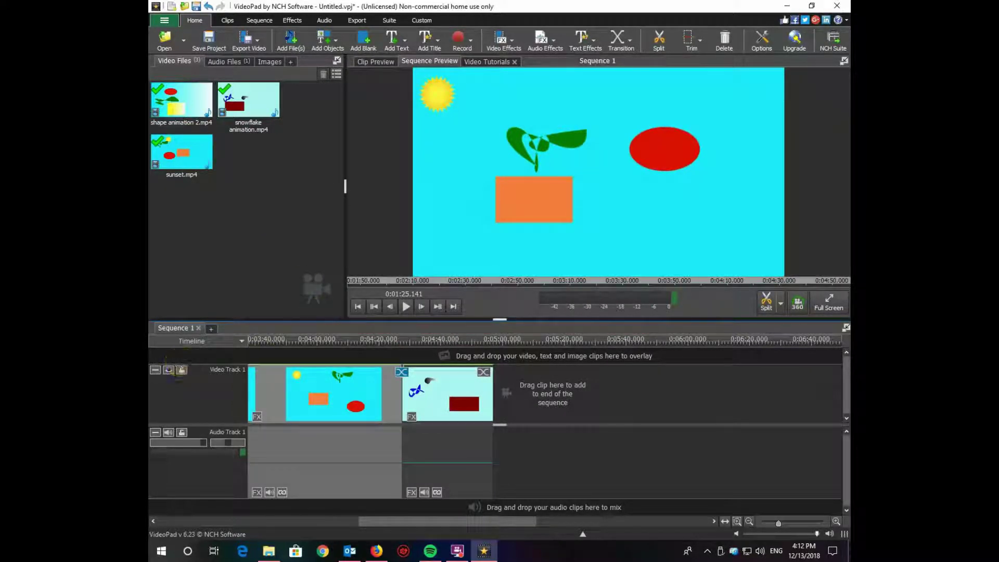
pyautogui.click(377, 522)
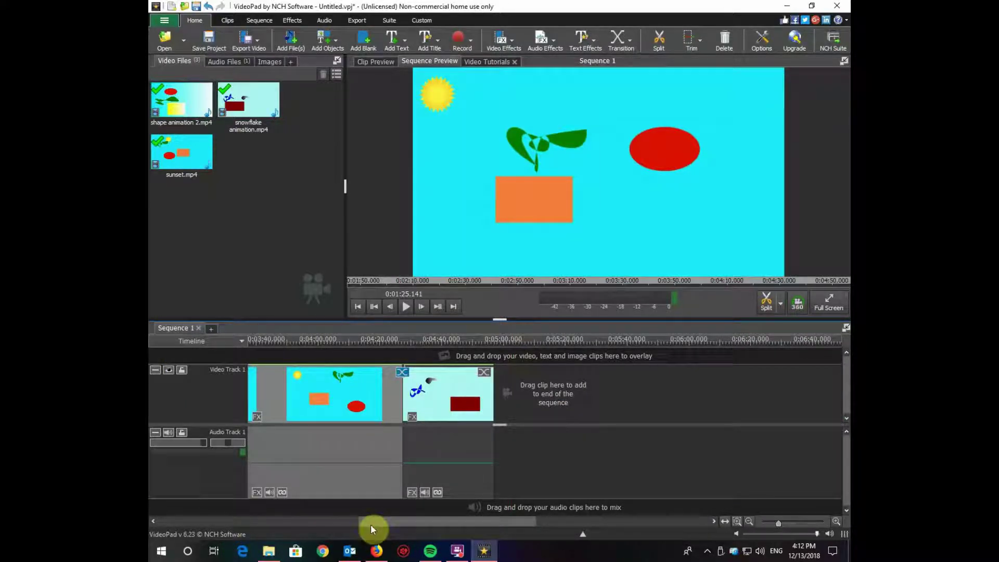
pyautogui.moveTo(370, 523); pyautogui.dragTo(163, 501)
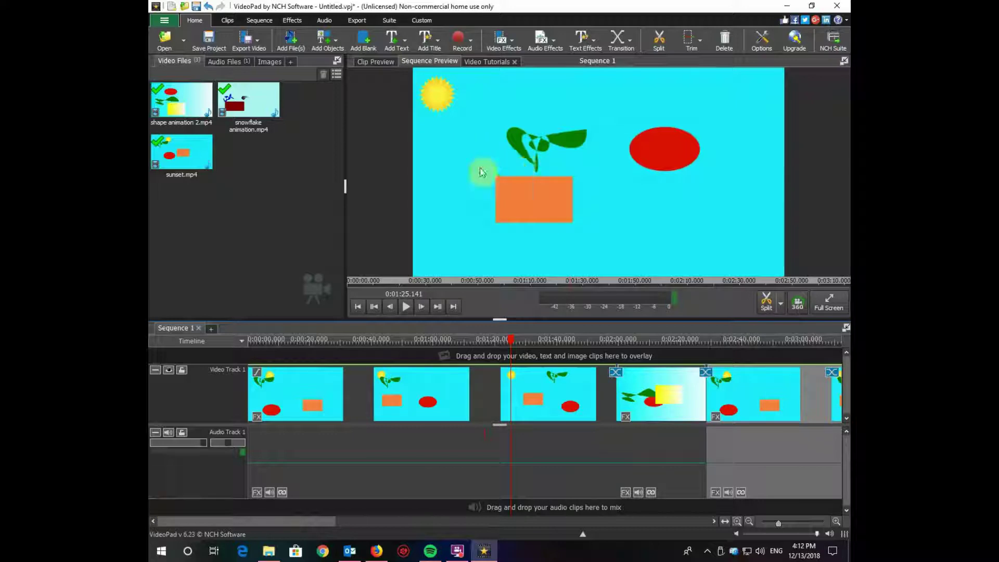
# - Return the playhead to the very beginning of the sequence
pyautogui.click(255, 341)
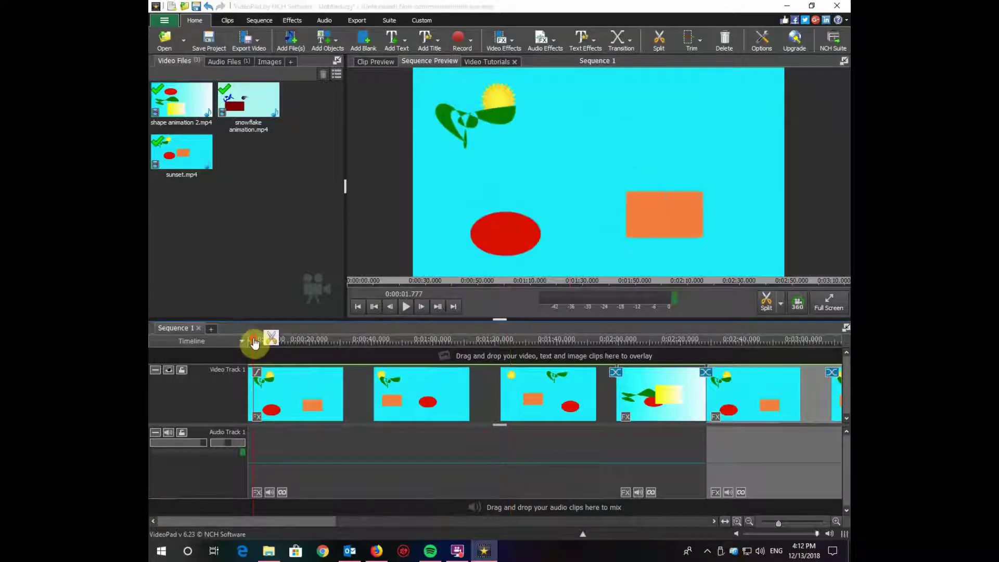
pyautogui.moveTo(253, 344); pyautogui.dragTo(242, 345)
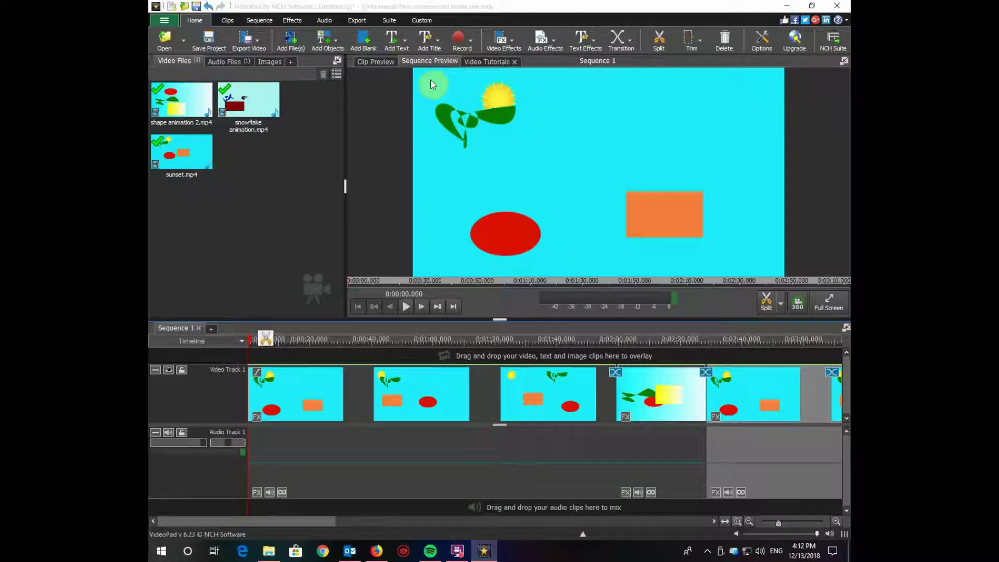
pyautogui.click(405, 41)
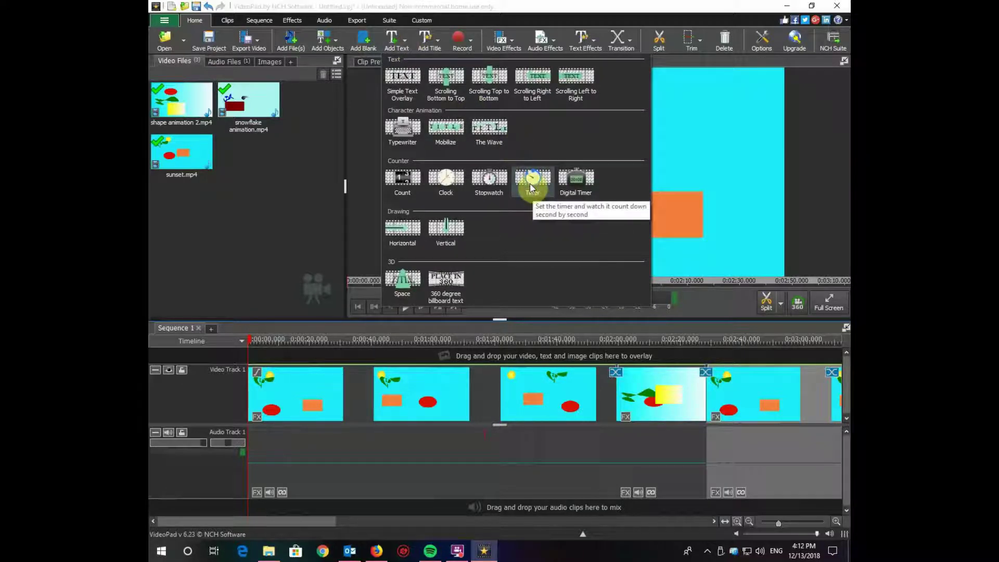
# - Add a Timer title overlay to Video Track 2
pyautogui.click(400, 42)
pyautogui.click(401, 44)
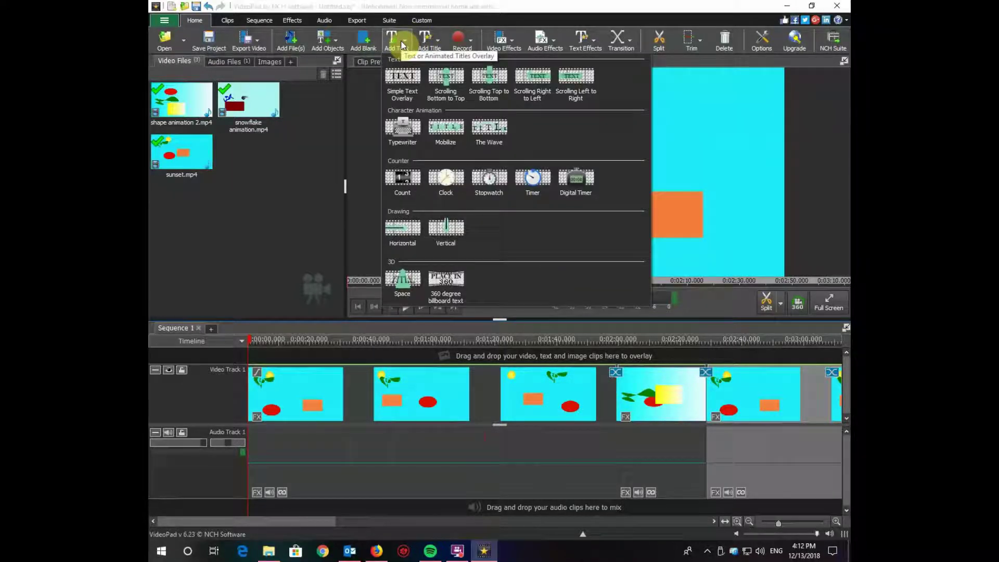
pyautogui.click(526, 180)
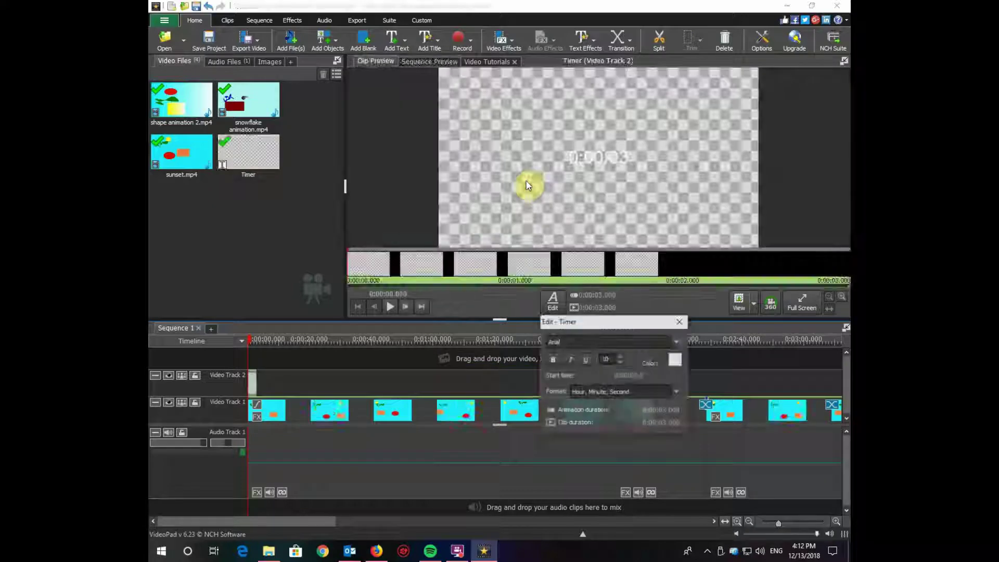
# - Set the timer to start at 0:05:01, Minute, Second format, with 0:05:01 animation and clip duration
pyautogui.click(631, 376)
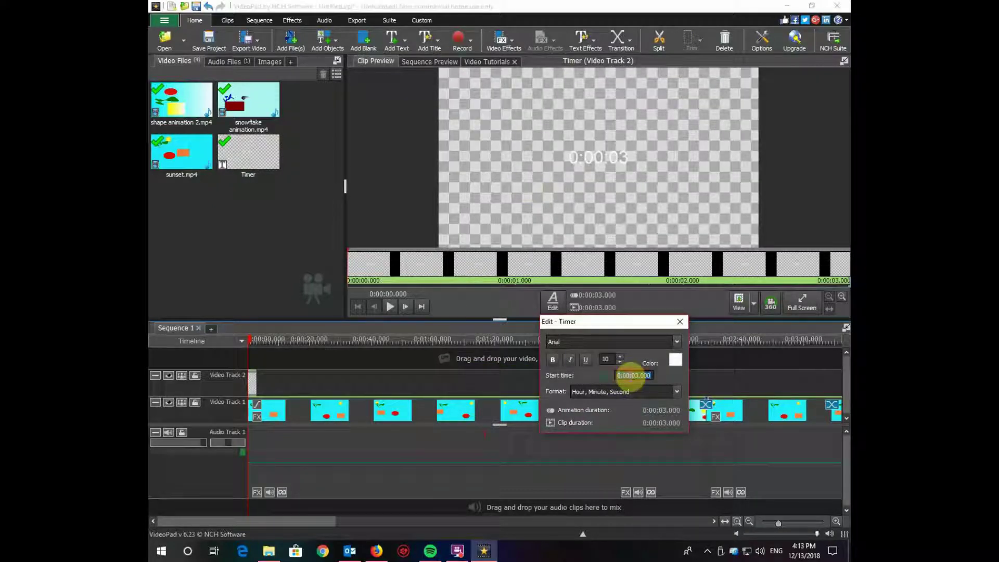
pyautogui.click(631, 375)
pyautogui.click(675, 393)
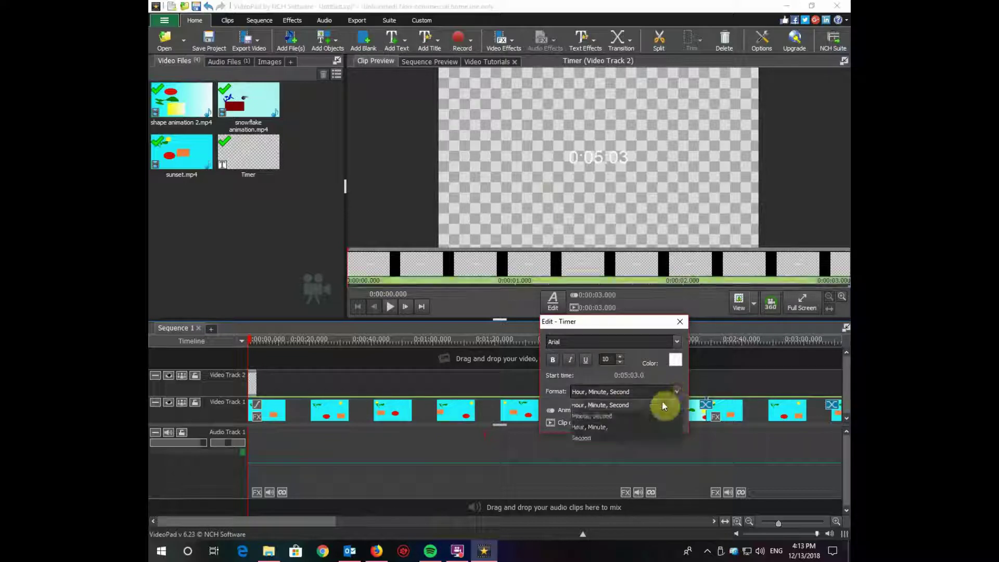
pyautogui.click(657, 416)
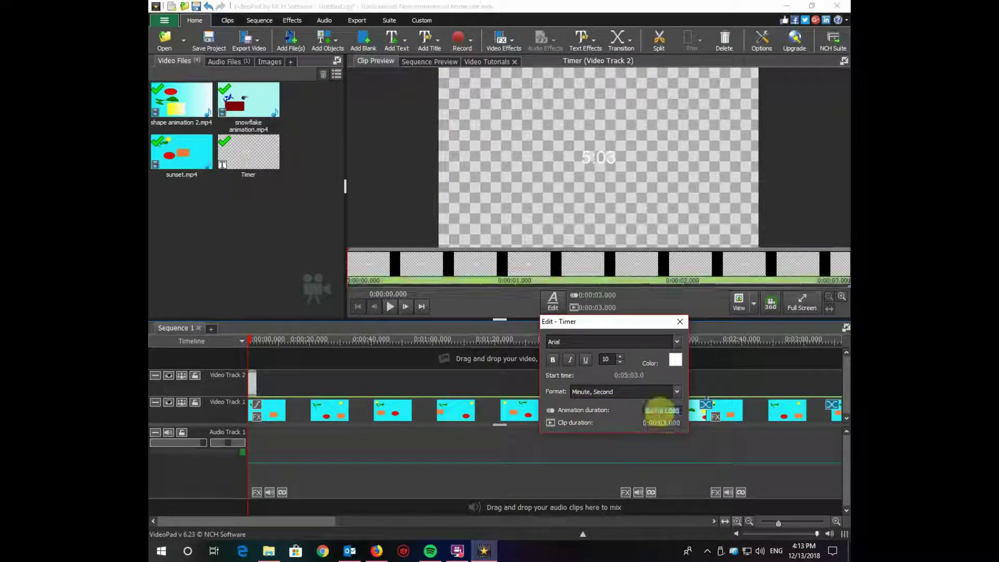
pyautogui.click(656, 410)
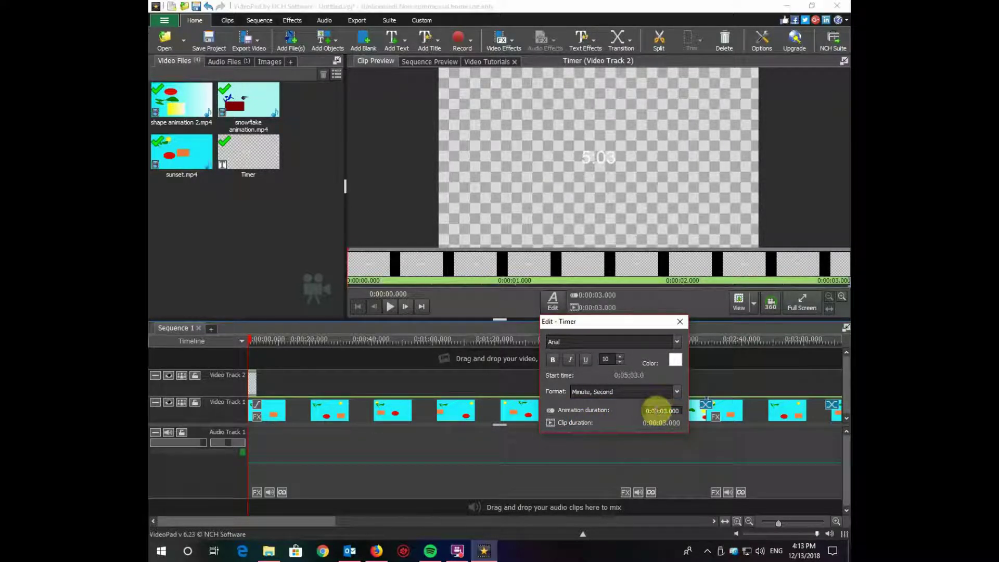
pyautogui.write('5')
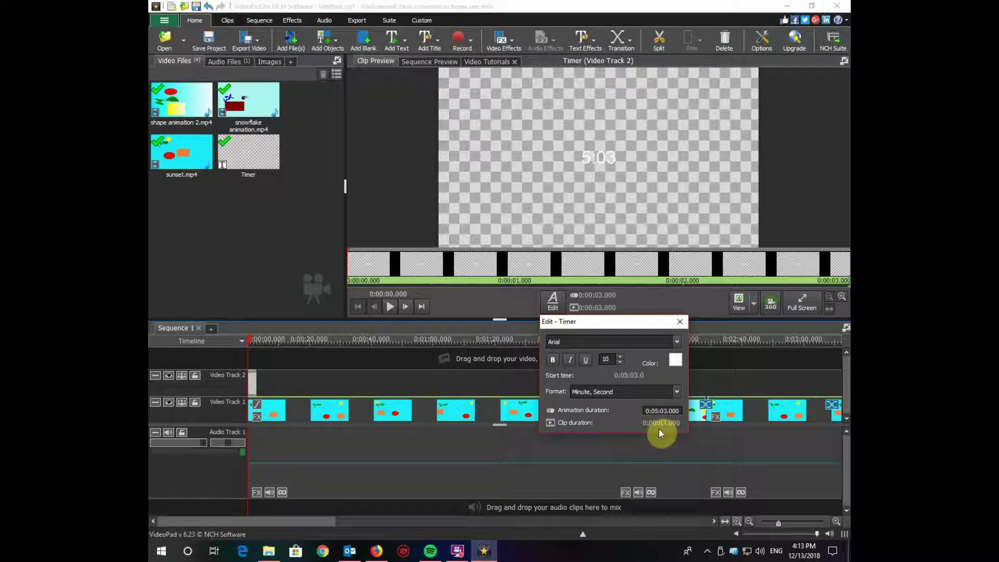
pyautogui.click(656, 423)
pyautogui.click(665, 410)
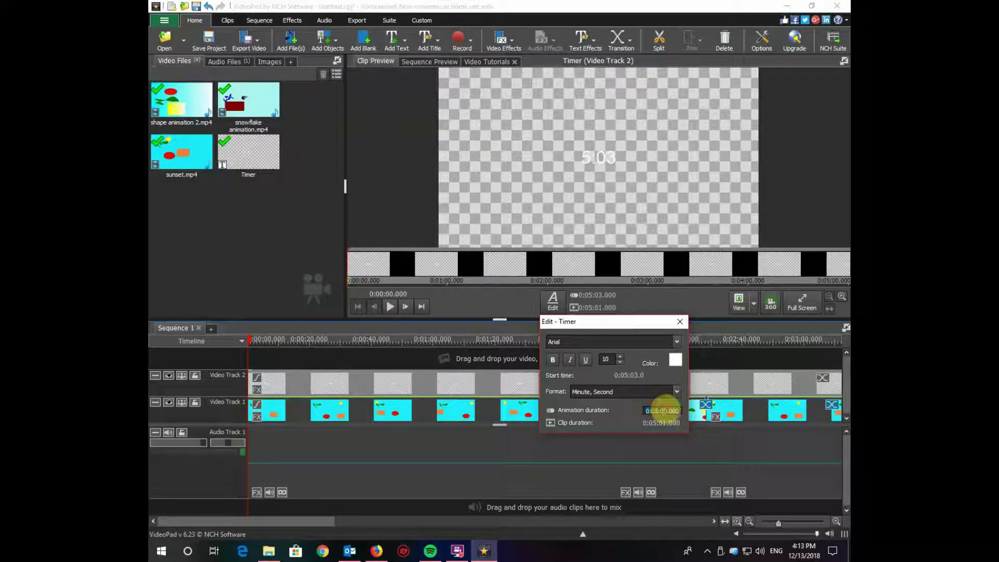
pyautogui.click(636, 375)
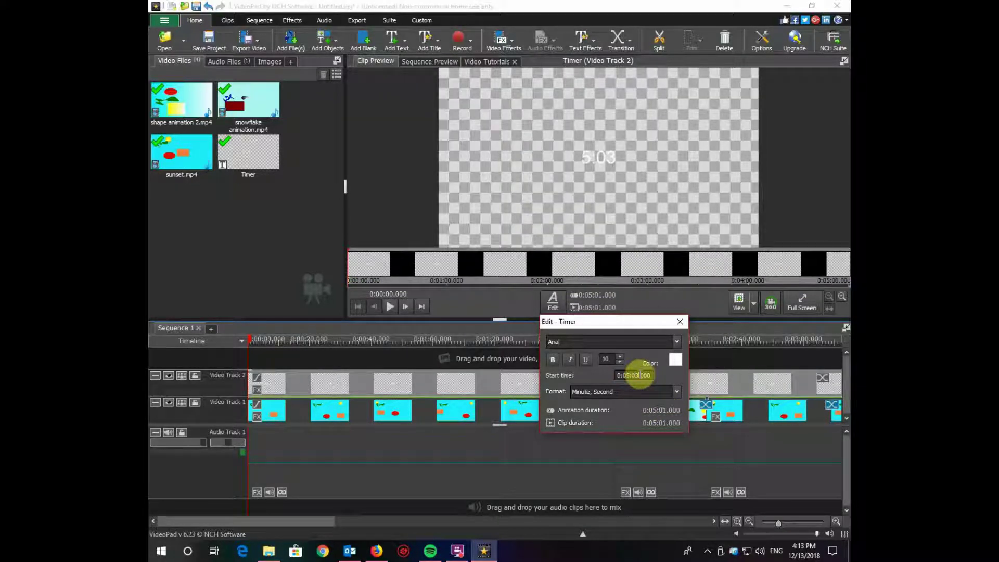
pyautogui.click(608, 358)
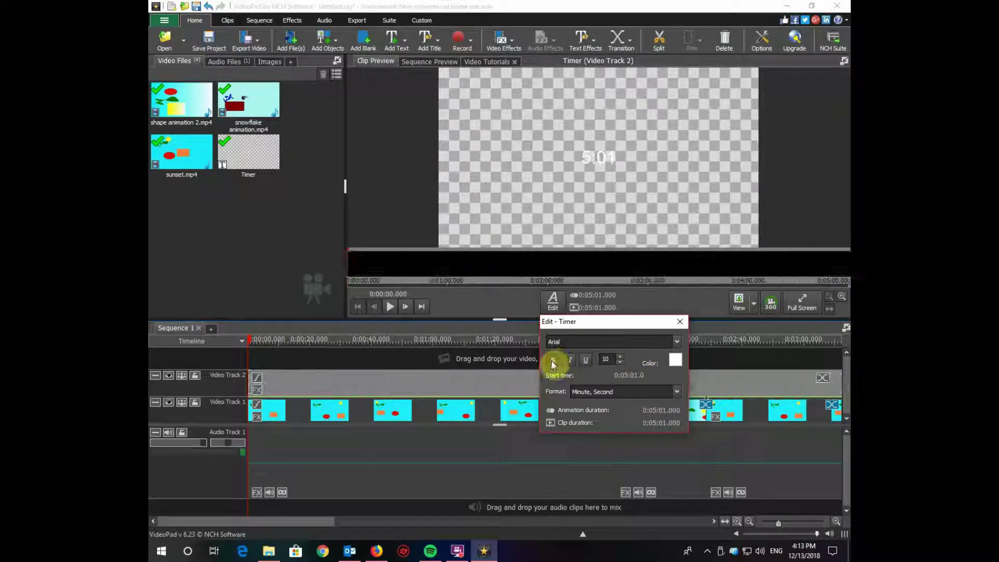
# - Make the countdown text 48-point black and close the Edit - Timer dialog
pyautogui.doubleClick(608, 359)
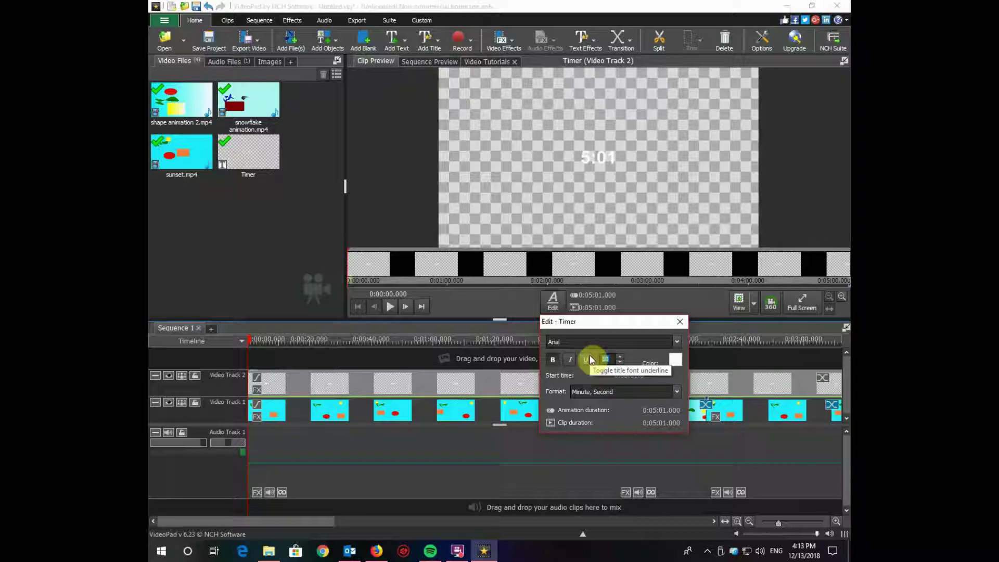
pyautogui.write('48')
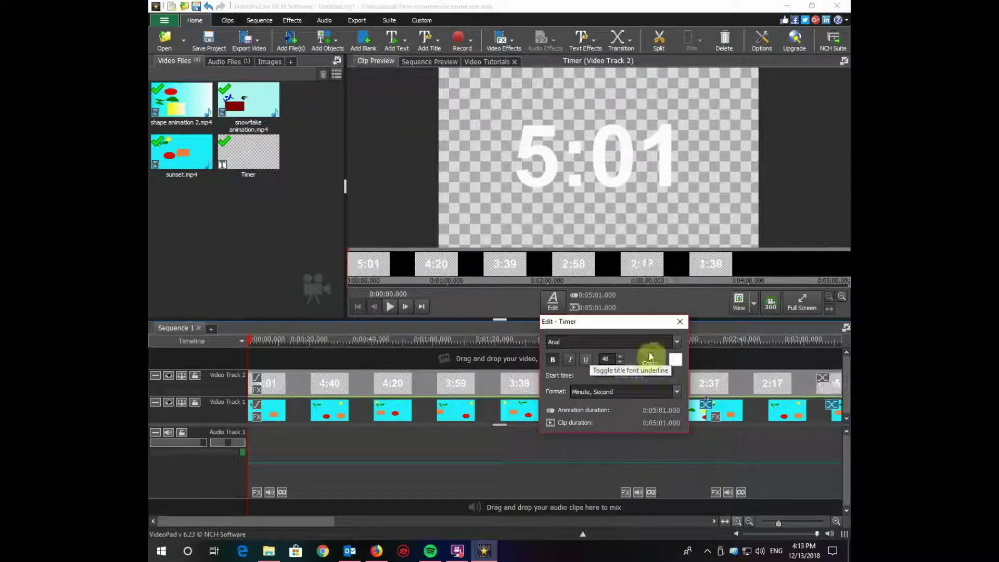
pyautogui.click(676, 360)
pyautogui.click(496, 268)
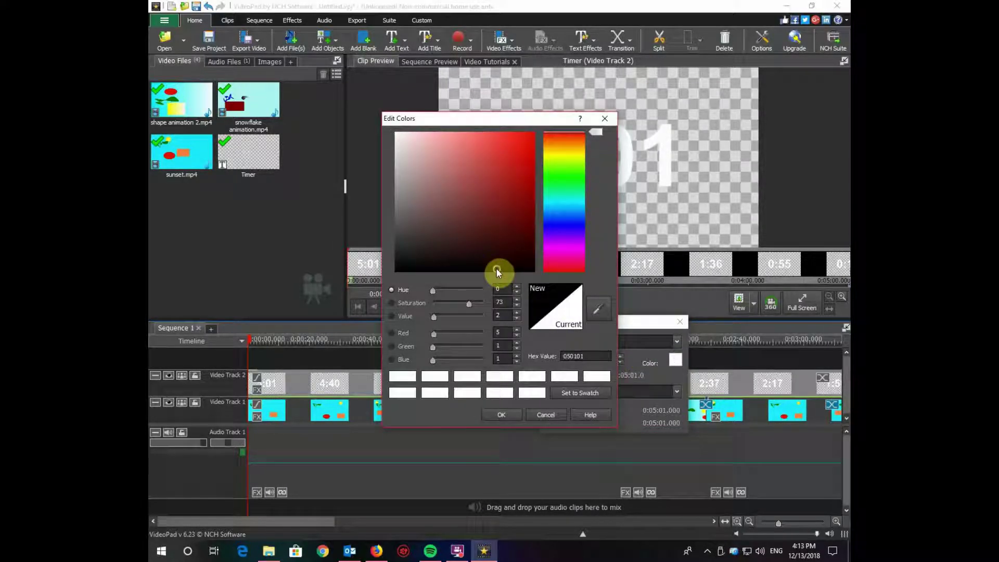
pyautogui.click(498, 416)
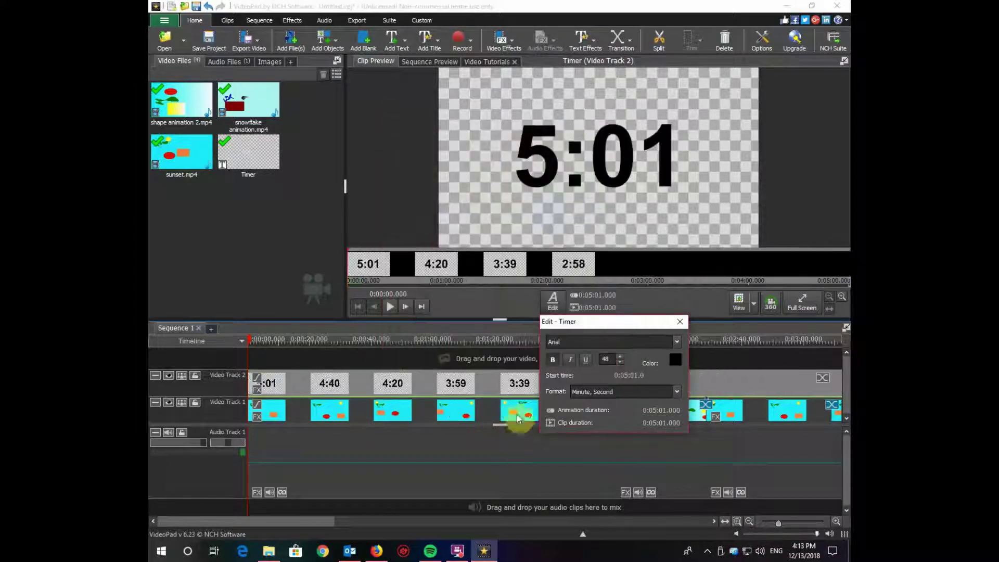
pyautogui.click(680, 321)
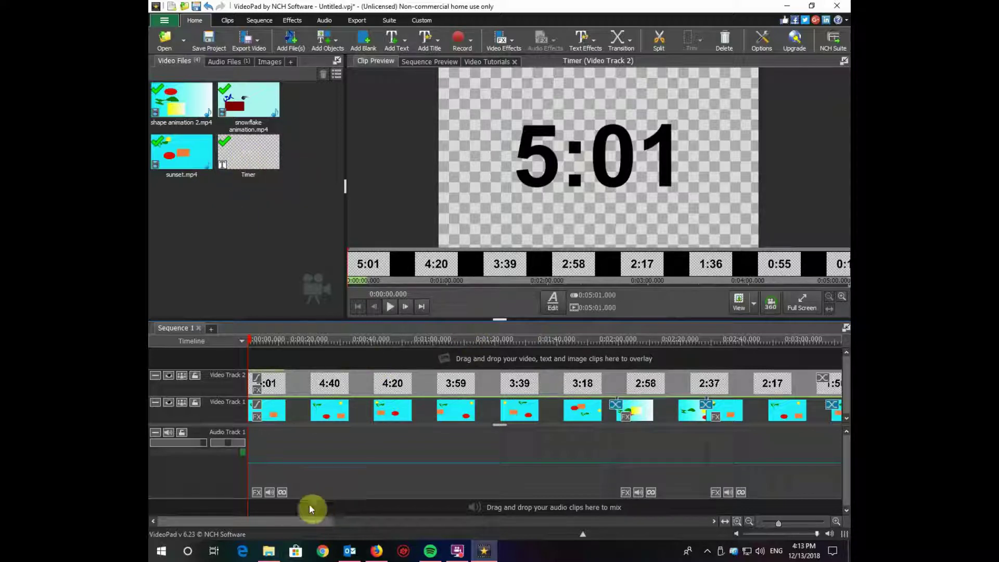
# - Play the sequence from about 0:04:48 and pause near 0:04:59
pyautogui.moveTo(298, 522); pyautogui.dragTo(532, 533)
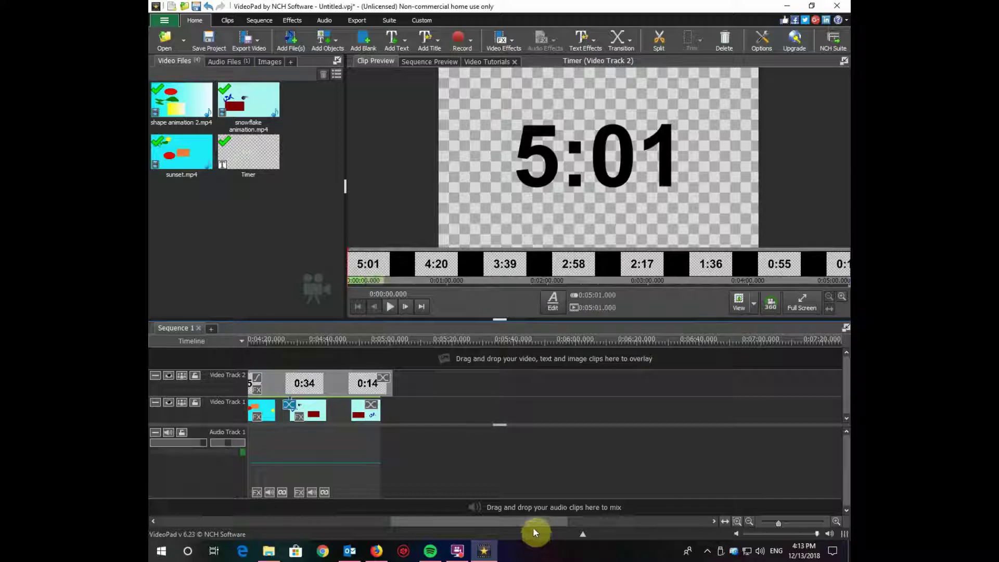
pyautogui.click(353, 341)
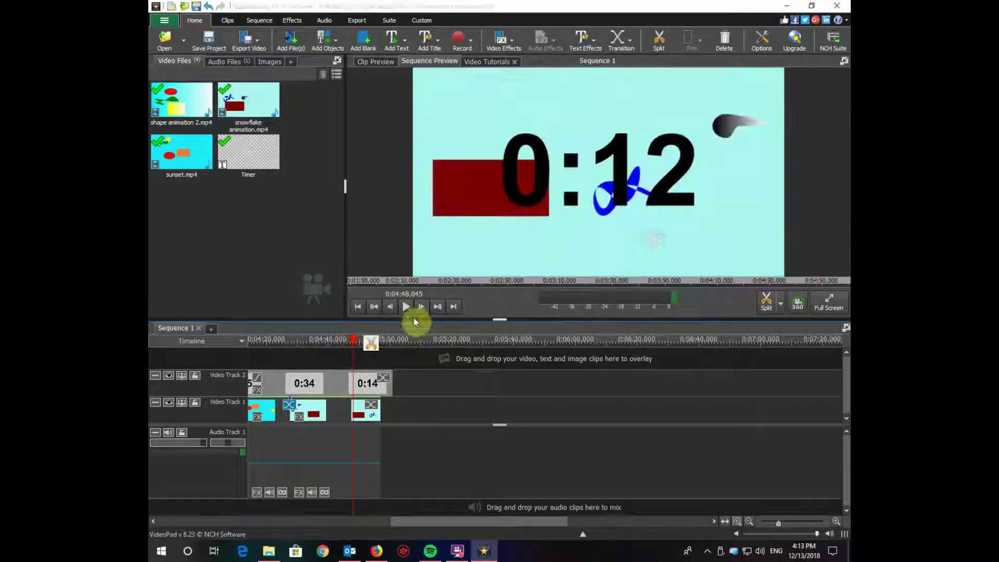
pyautogui.click(408, 308)
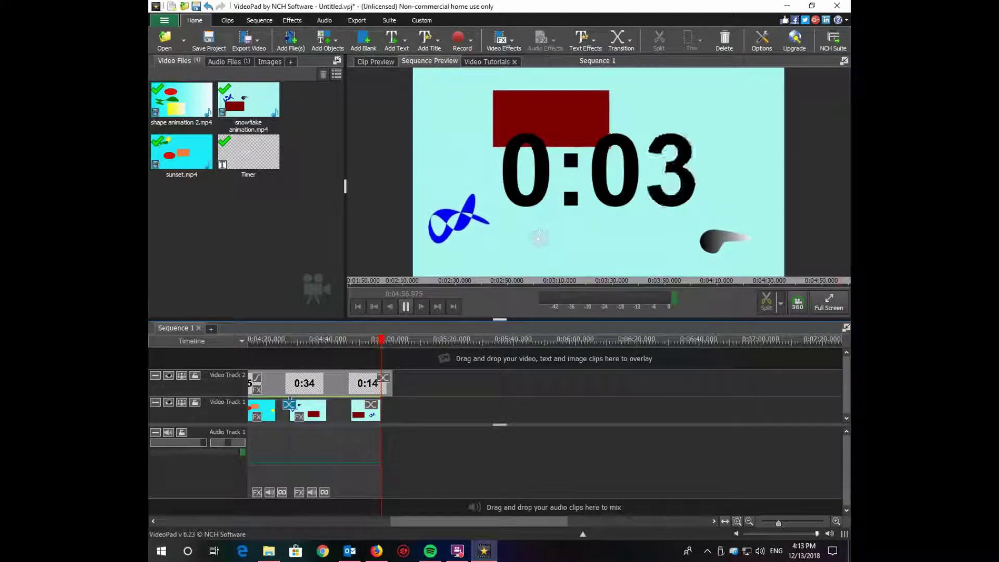
pyautogui.click(407, 309)
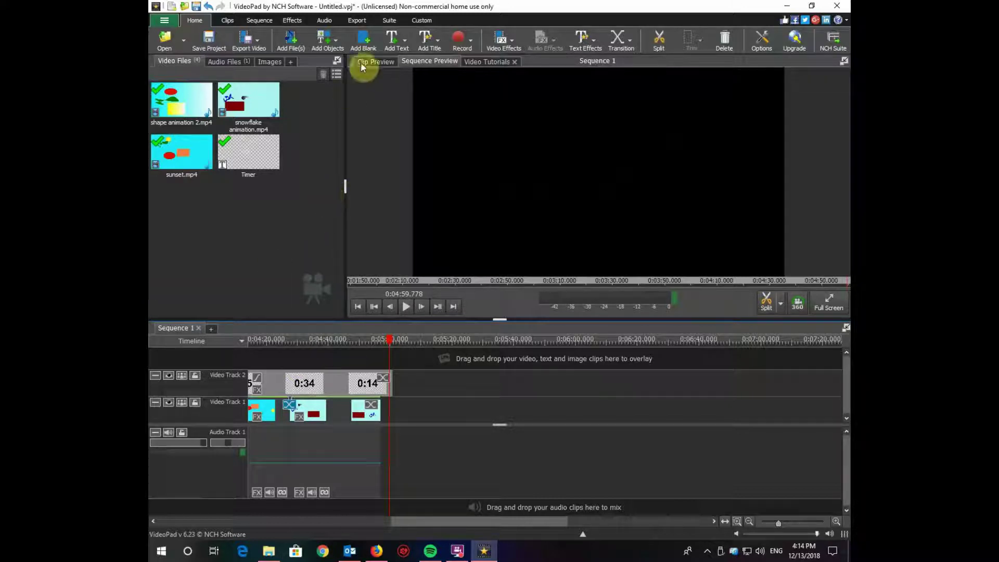
# - Start a new 3-second blank clip and give it a bright teal (16f5c5) colour
pyautogui.click(297, 42)
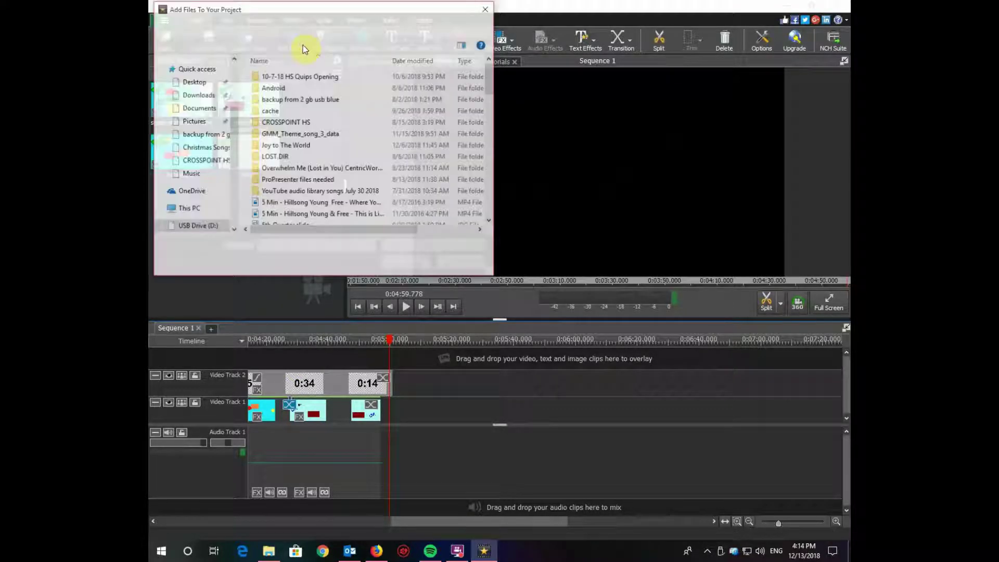
pyautogui.click(487, 8)
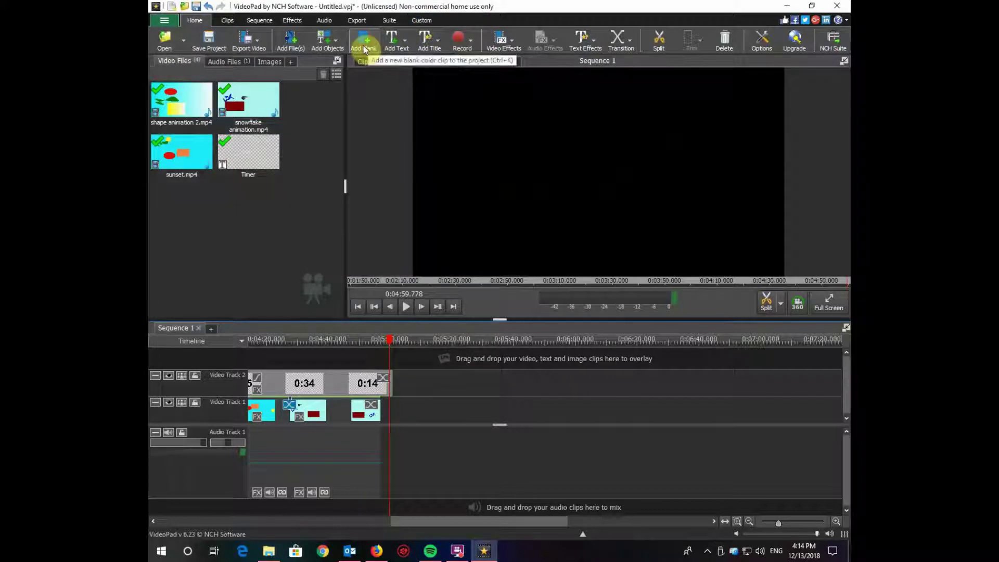
pyautogui.click(327, 44)
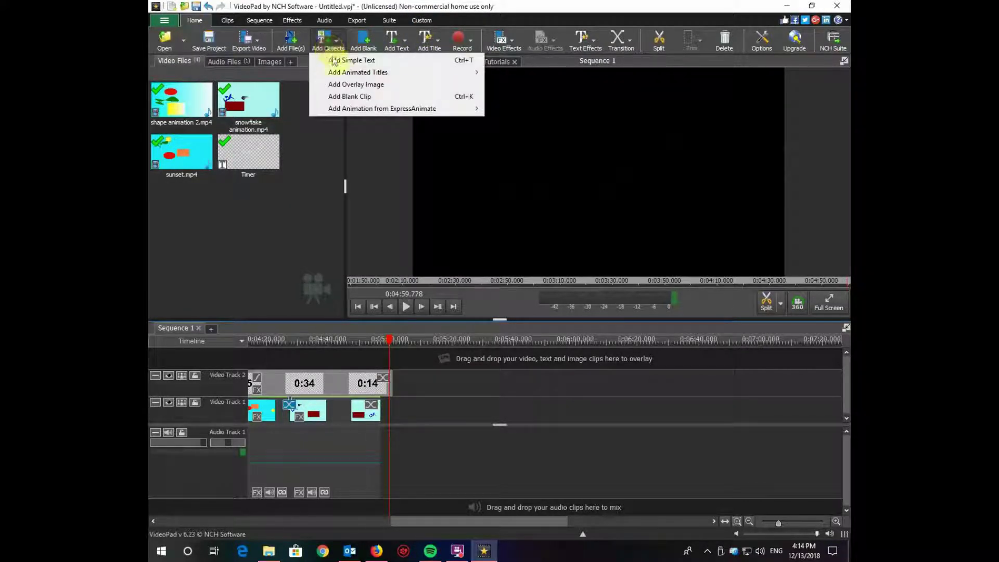
pyautogui.click(347, 96)
pyautogui.click(480, 268)
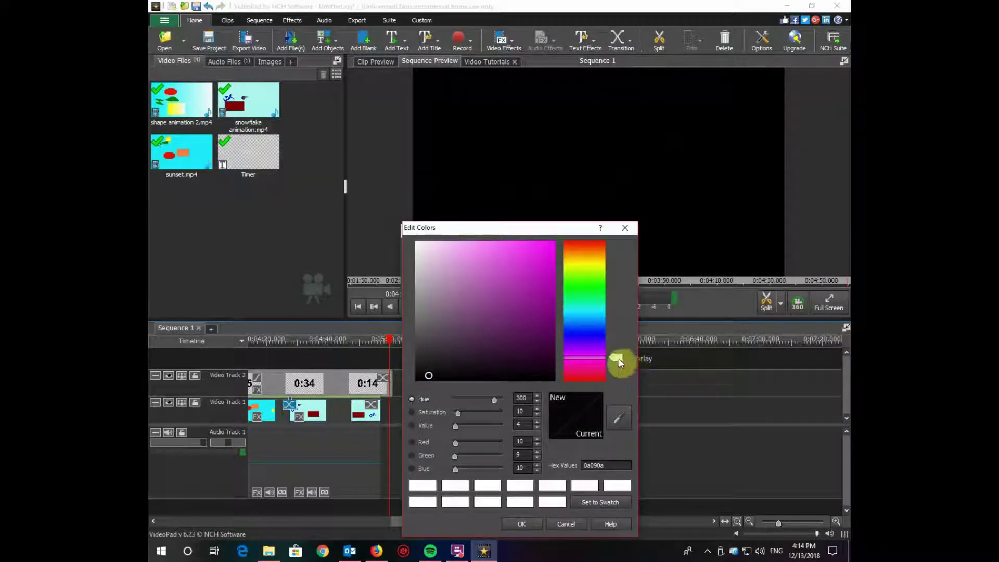
pyautogui.moveTo(619, 363); pyautogui.dragTo(598, 310)
pyautogui.moveTo(544, 260); pyautogui.dragTo(542, 246)
pyautogui.click(522, 523)
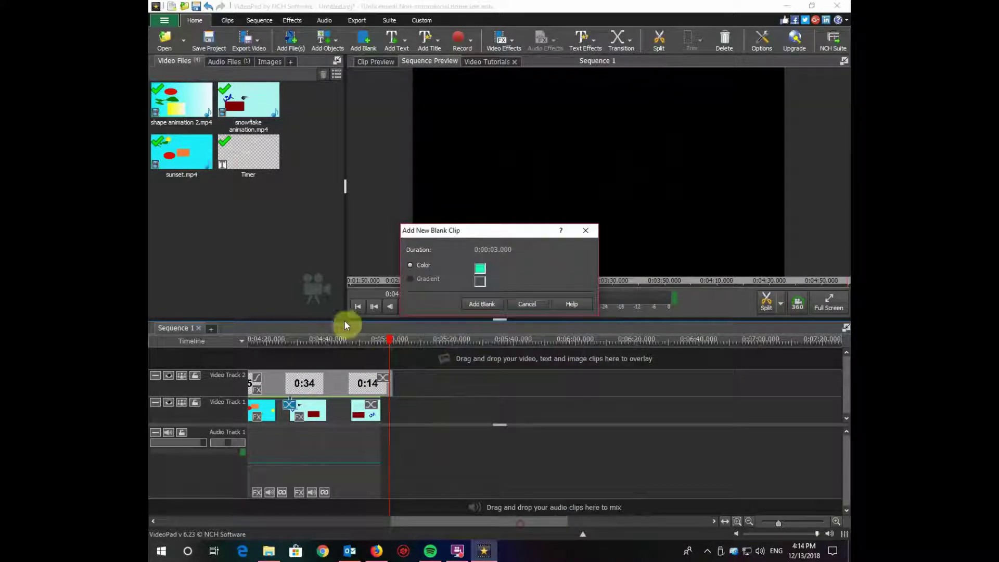
# - Create the teal blank clip and place it at the end of Video Track 1
pyautogui.click(483, 305)
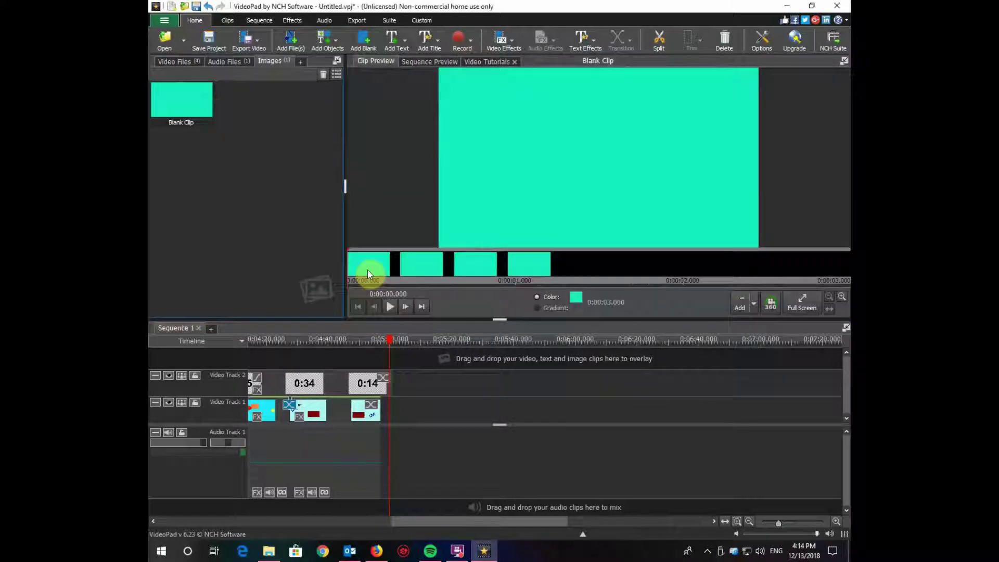
pyautogui.moveTo(232, 161)
pyautogui.mouseDown()
pyautogui.moveTo(433, 392)
pyautogui.moveTo(382, 418)
pyautogui.mouseUp()
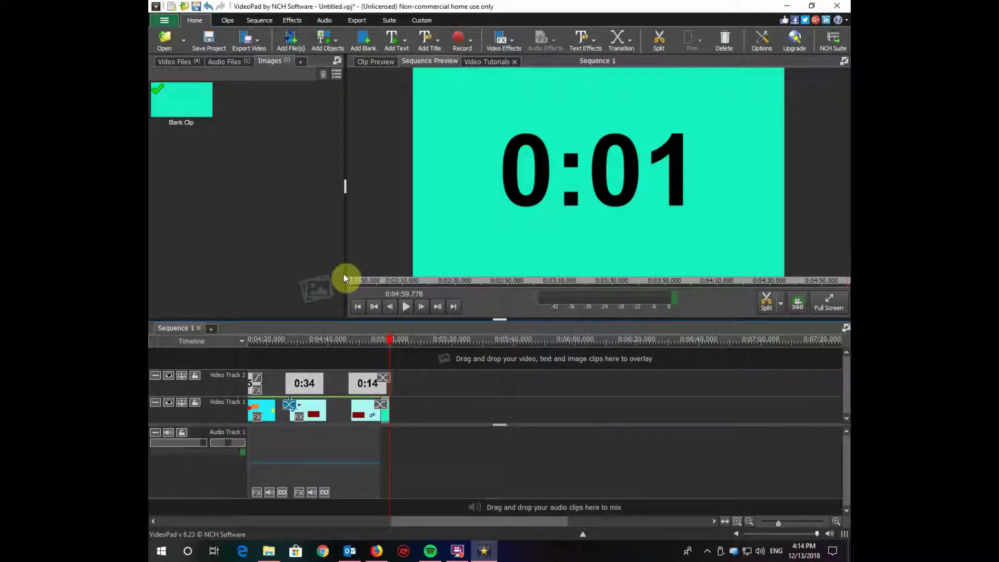
pyautogui.click(407, 306)
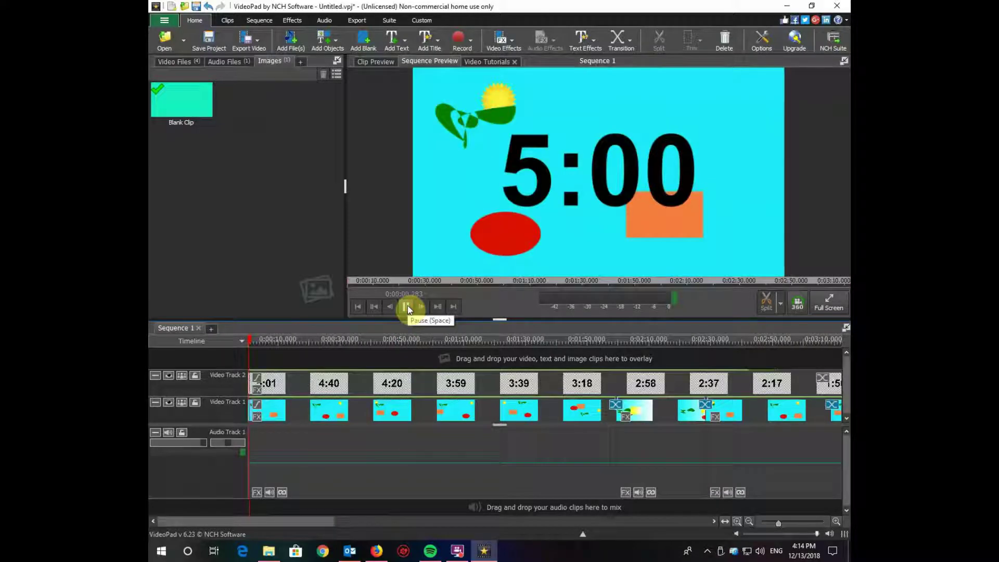
pyautogui.click(407, 306)
# - Play the countdown's final seconds from about 4:51 to check them over the teal clip
pyautogui.moveTo(367, 521); pyautogui.dragTo(522, 514)
pyautogui.click(408, 342)
pyautogui.click(406, 307)
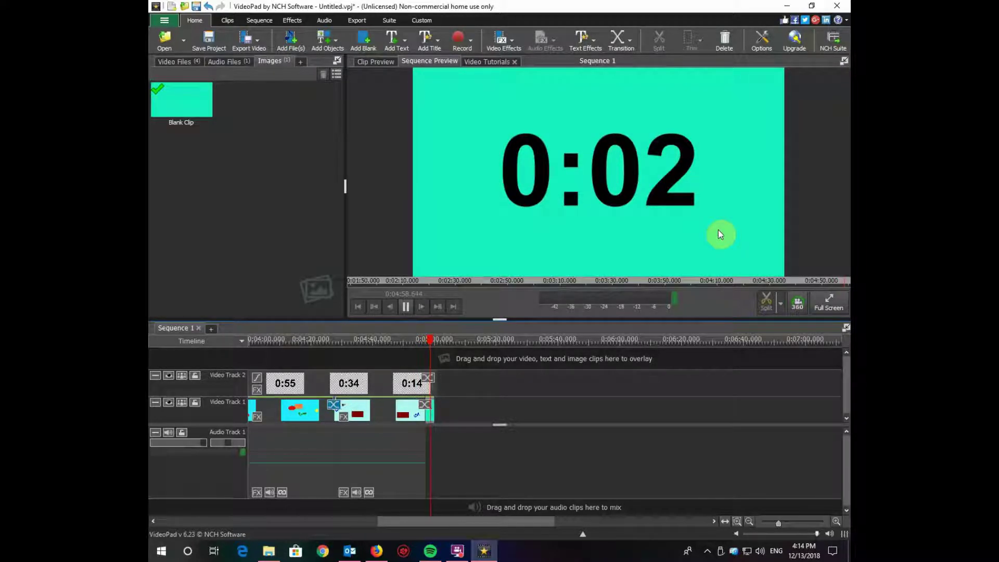
pyautogui.click(426, 404)
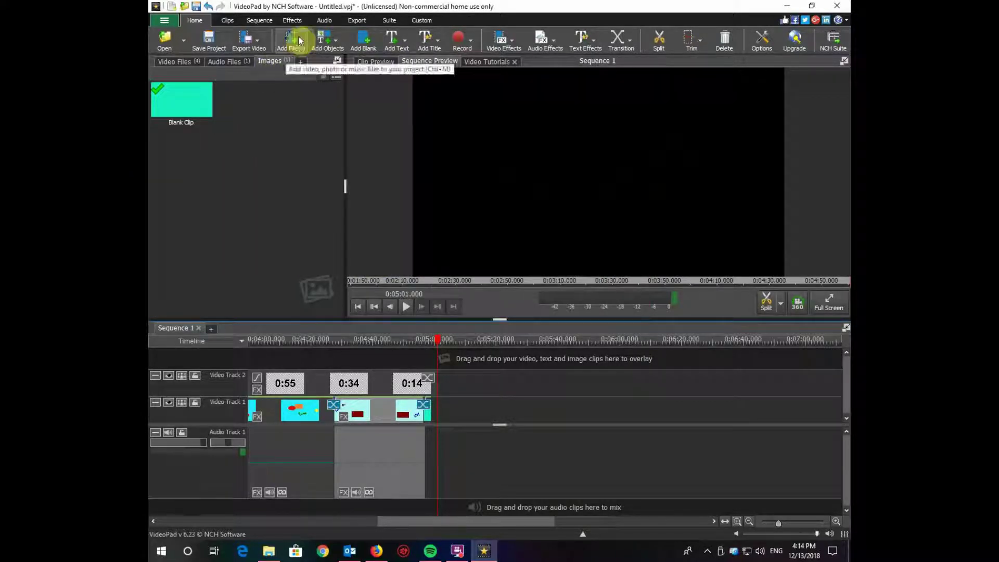
# - Create a new blank clip coloured red (f52516)
pyautogui.click(362, 42)
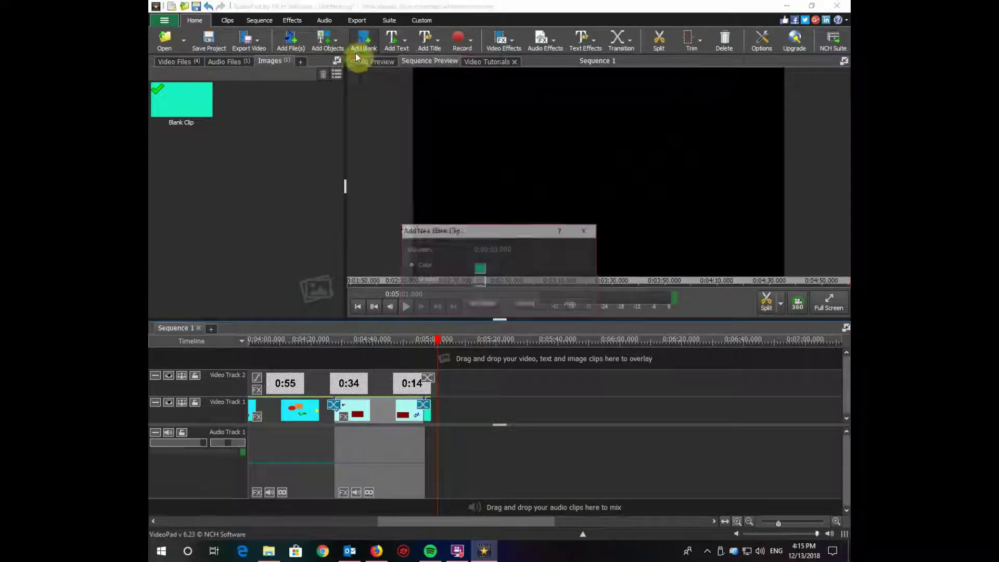
pyautogui.click(480, 268)
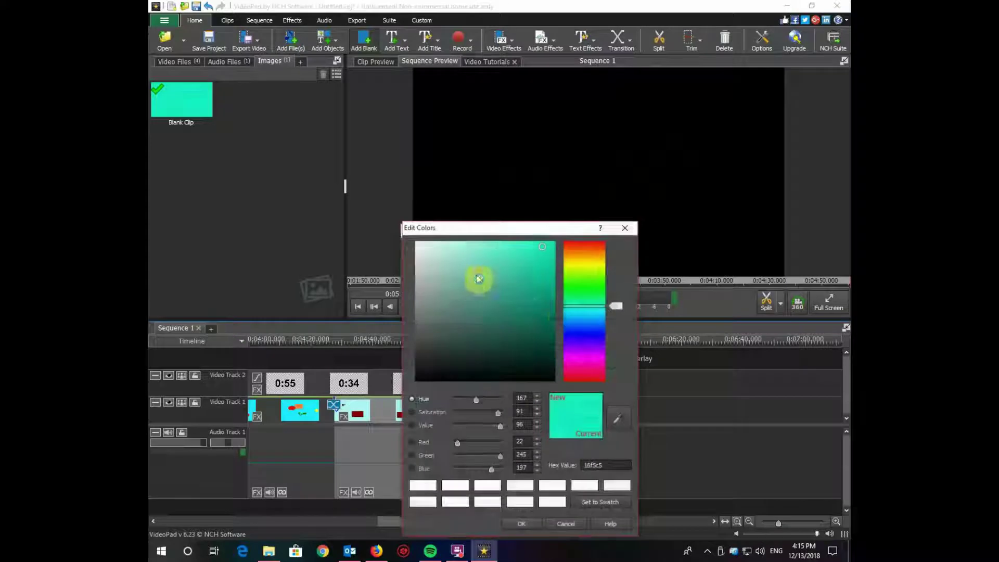
pyautogui.click(586, 266)
pyautogui.click(586, 245)
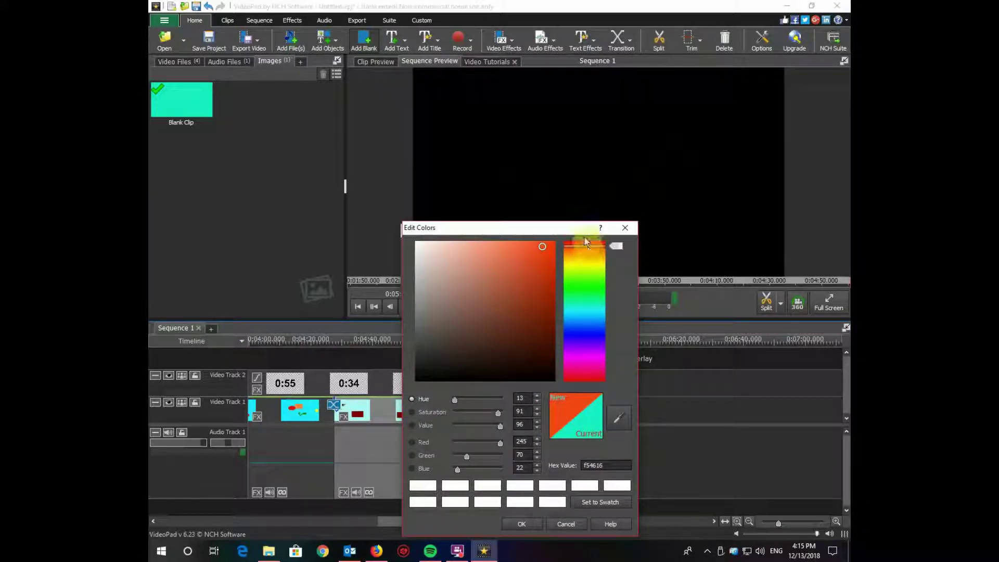
pyautogui.click(583, 245)
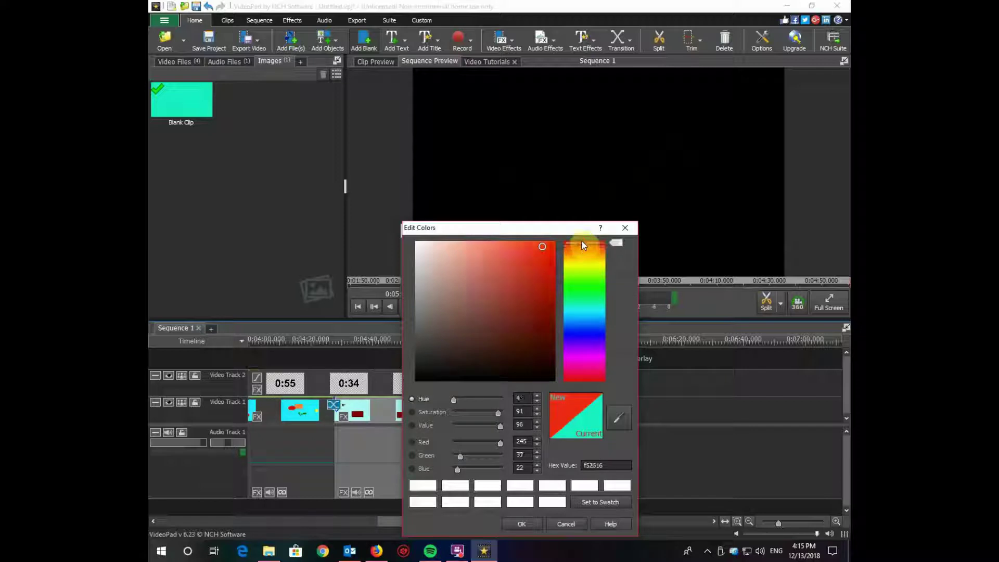
pyautogui.click(528, 520)
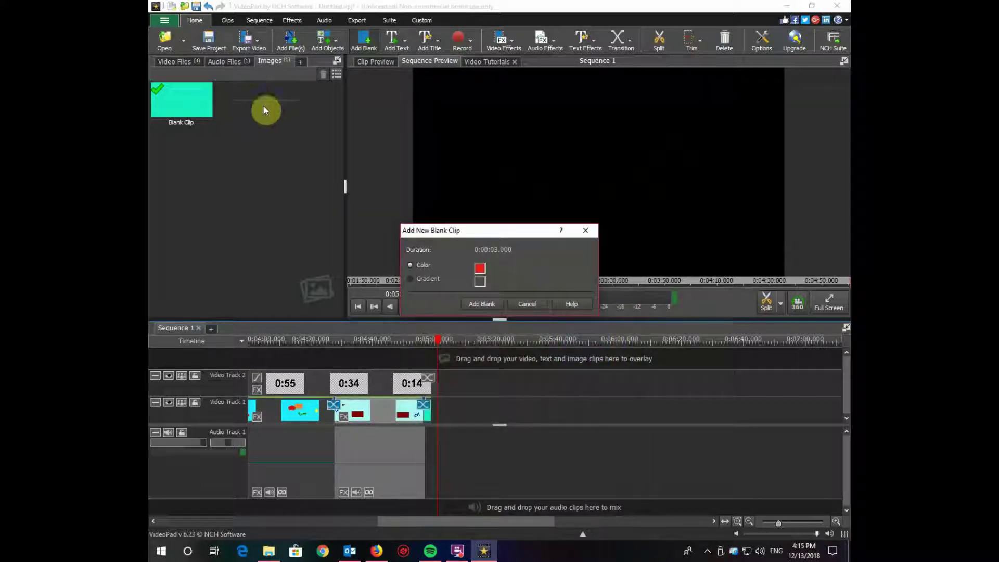
pyautogui.click(464, 304)
# - Place the red clip after the teal clip on Video Track 1 and play the ending
pyautogui.moveTo(262, 111); pyautogui.dragTo(436, 418)
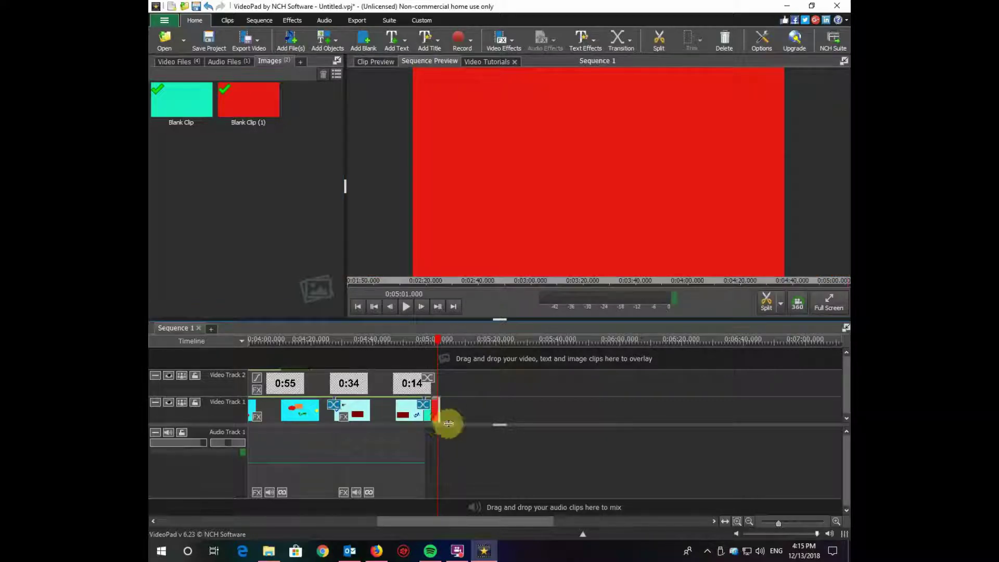
pyautogui.click(431, 340)
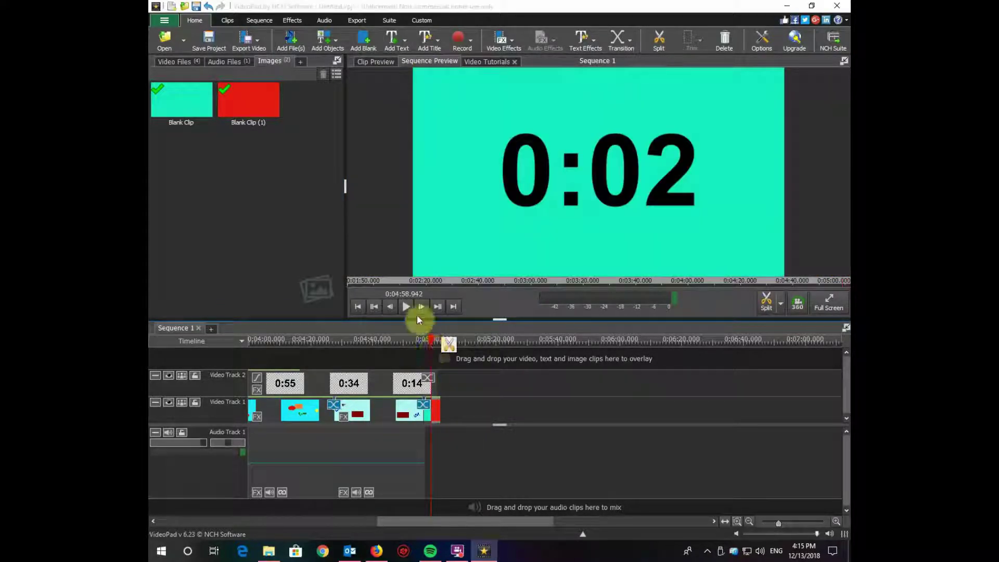
pyautogui.click(409, 308)
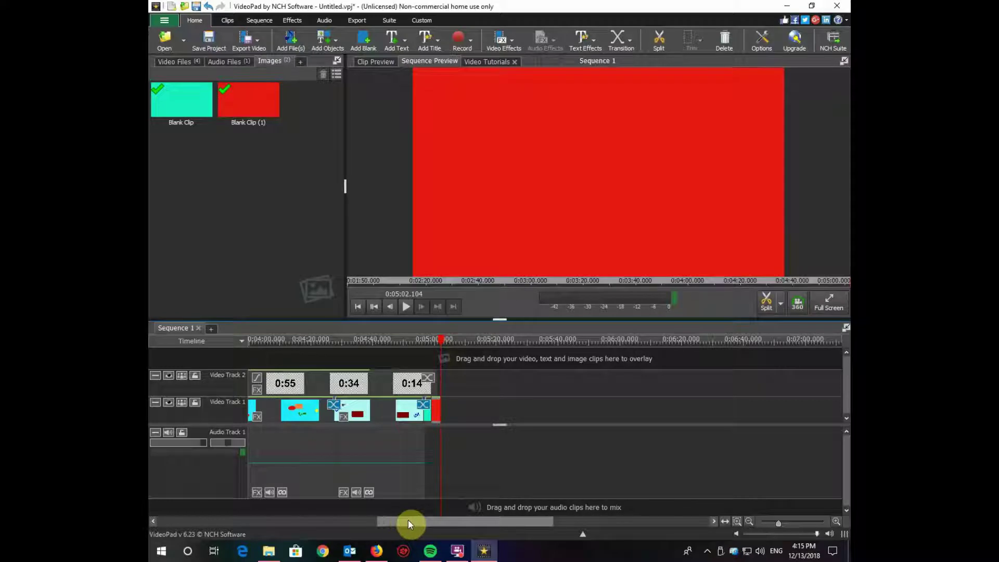
# - Put YouTube_Sevenths.mp3 on Audio Track 2 so it starts at 0:00
pyautogui.moveTo(407, 519); pyautogui.dragTo(166, 504)
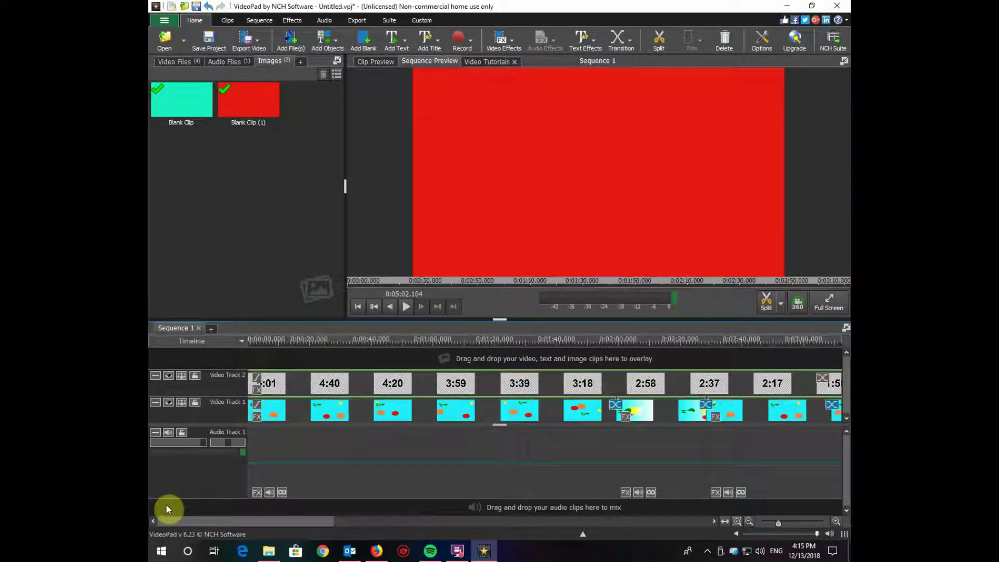
pyautogui.click(225, 64)
pyautogui.moveTo(178, 100); pyautogui.dragTo(294, 519)
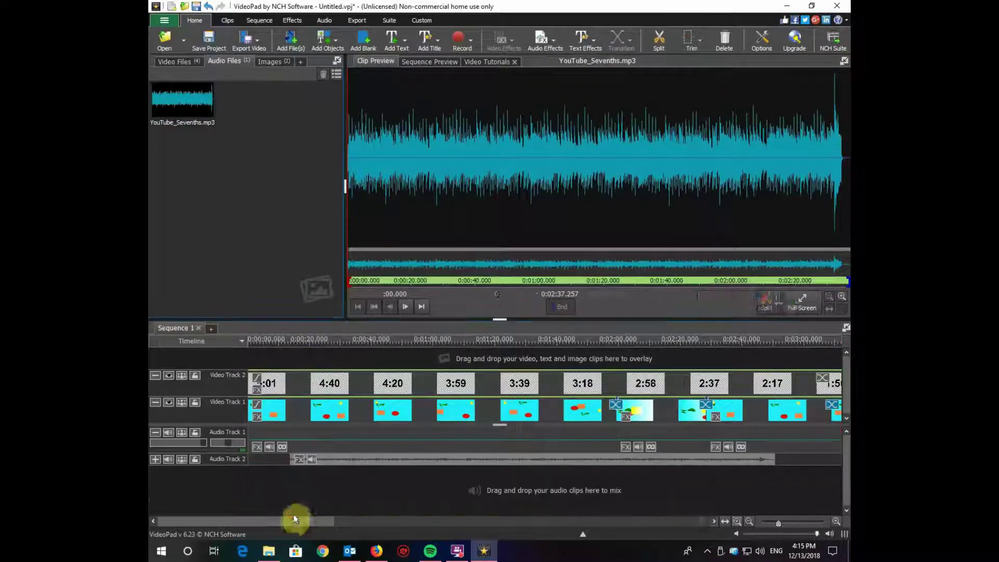
pyautogui.moveTo(327, 463); pyautogui.dragTo(282, 460)
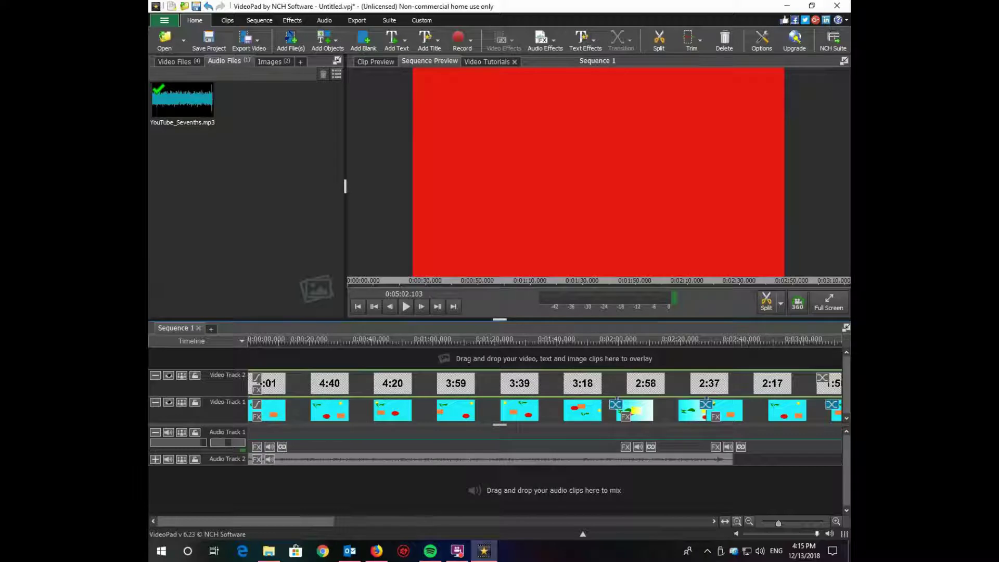
pyautogui.press('super+e')
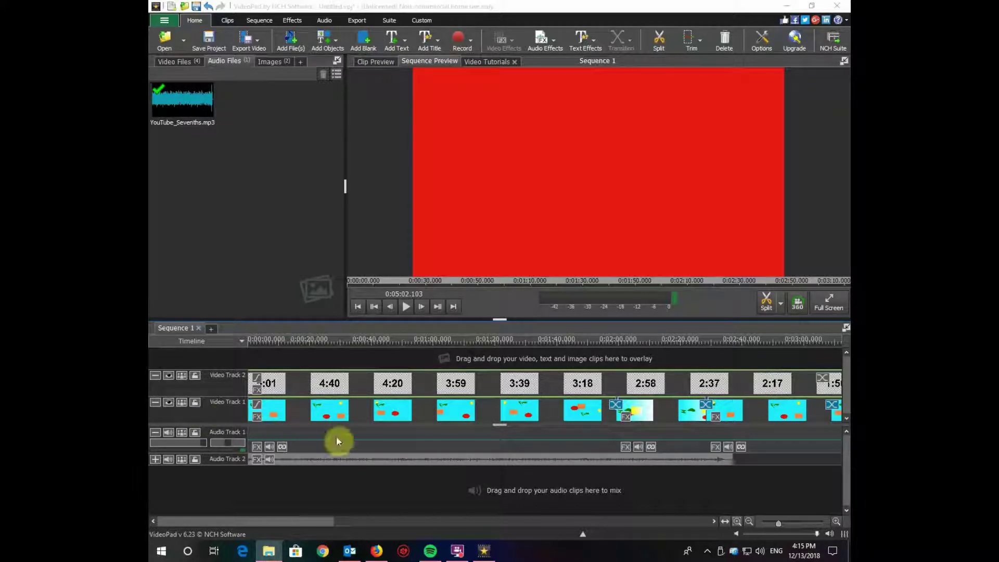
# - Import Get_Outside.mp3, preview it and place it on Audio Track 2
pyautogui.moveTo(318, 520); pyautogui.dragTo(357, 521)
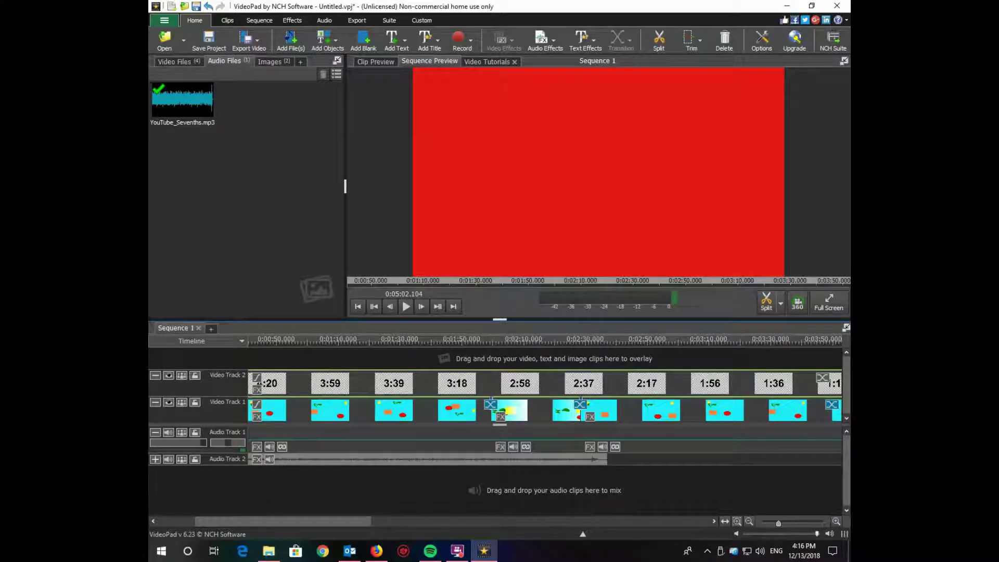
pyautogui.moveTo(514, 419); pyautogui.dragTo(209, 218)
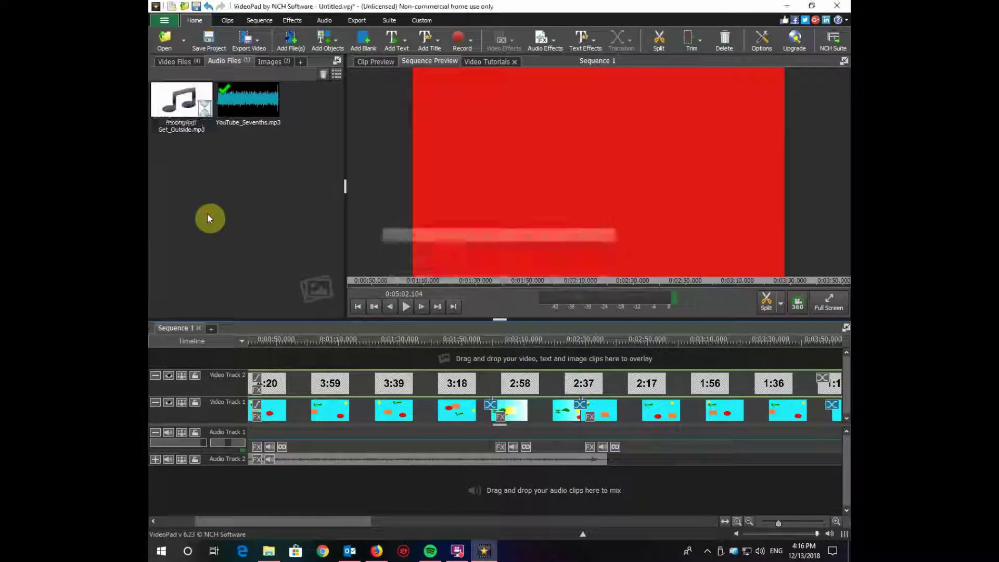
pyautogui.click(166, 99)
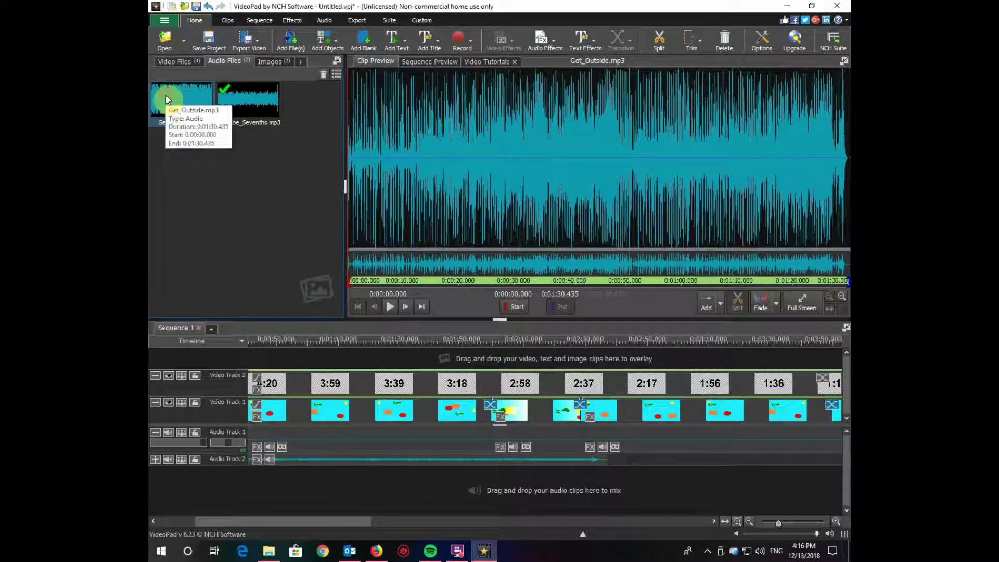
pyautogui.moveTo(167, 99); pyautogui.dragTo(482, 462)
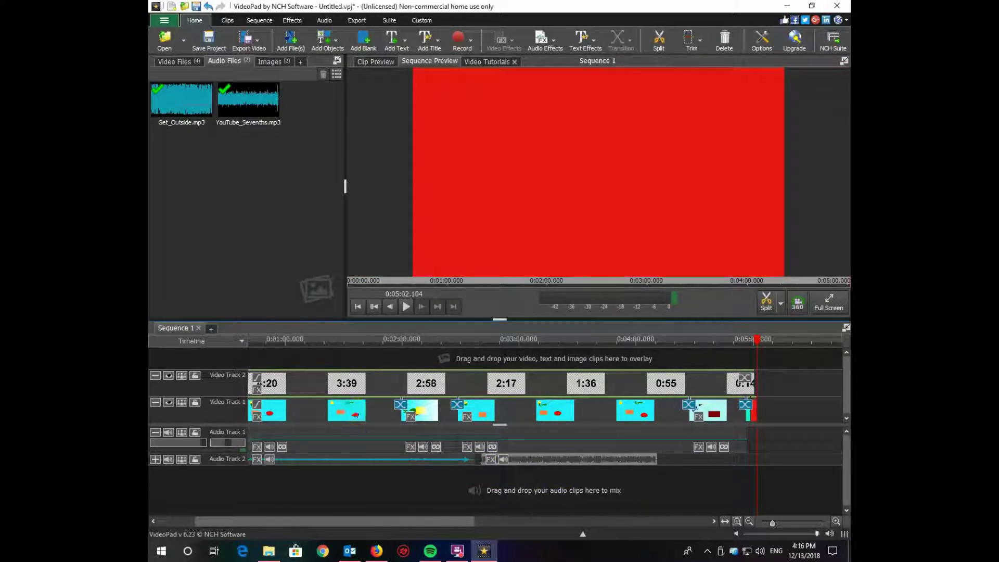
# - Import Chinese Flower Song with Drums.mp3 onto Audio Track 2, trimming it to the video's end
pyautogui.hotkey('alt', 'Tab')
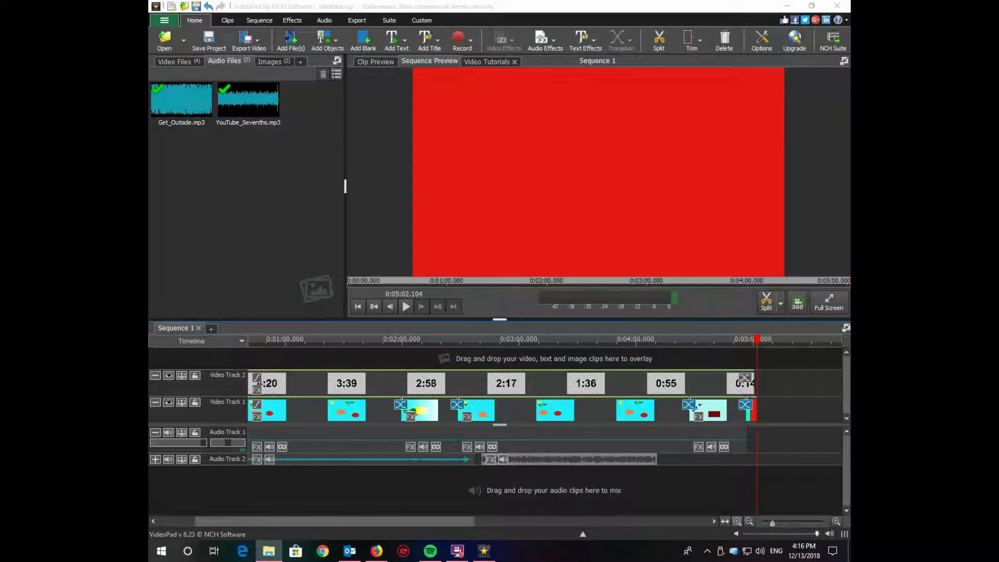
pyautogui.moveTo(153, 271); pyautogui.dragTo(235, 262)
pyautogui.click(184, 151)
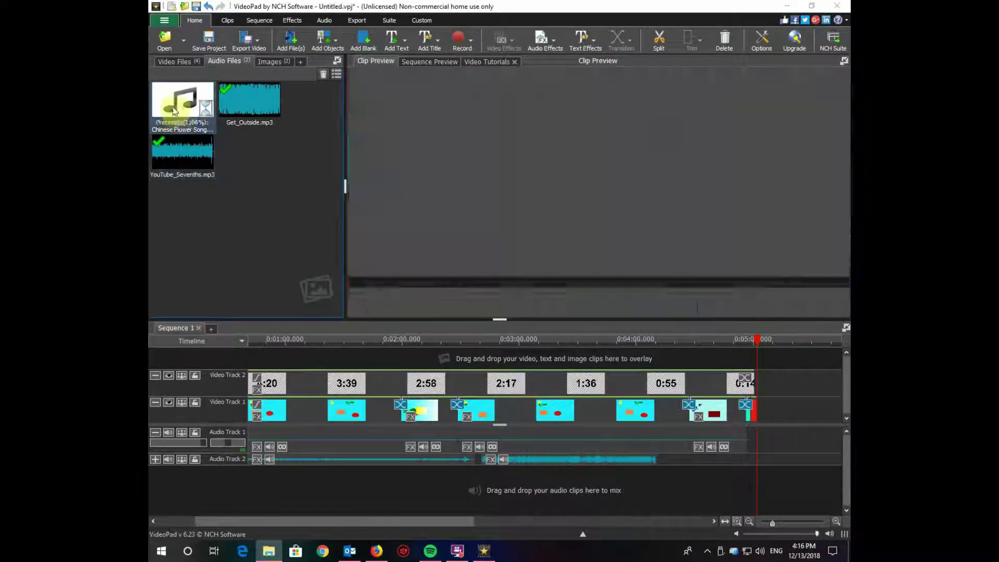
pyautogui.moveTo(172, 94); pyautogui.dragTo(576, 460)
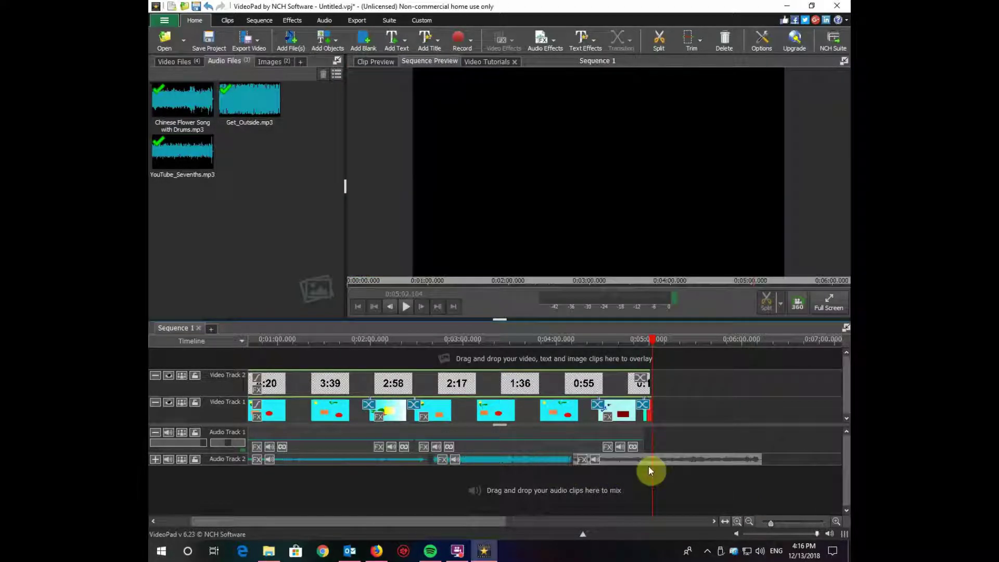
pyautogui.moveTo(759, 462); pyautogui.dragTo(649, 460)
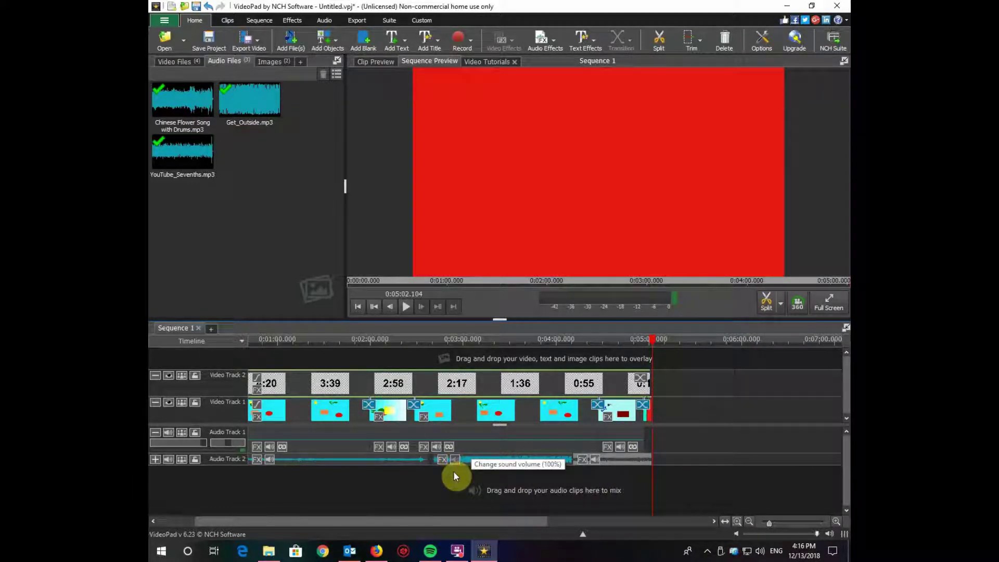
# - Preview the music around the three-minute mark, then play the ending through 0:00 into red
pyautogui.moveTo(383, 524); pyautogui.dragTo(242, 500)
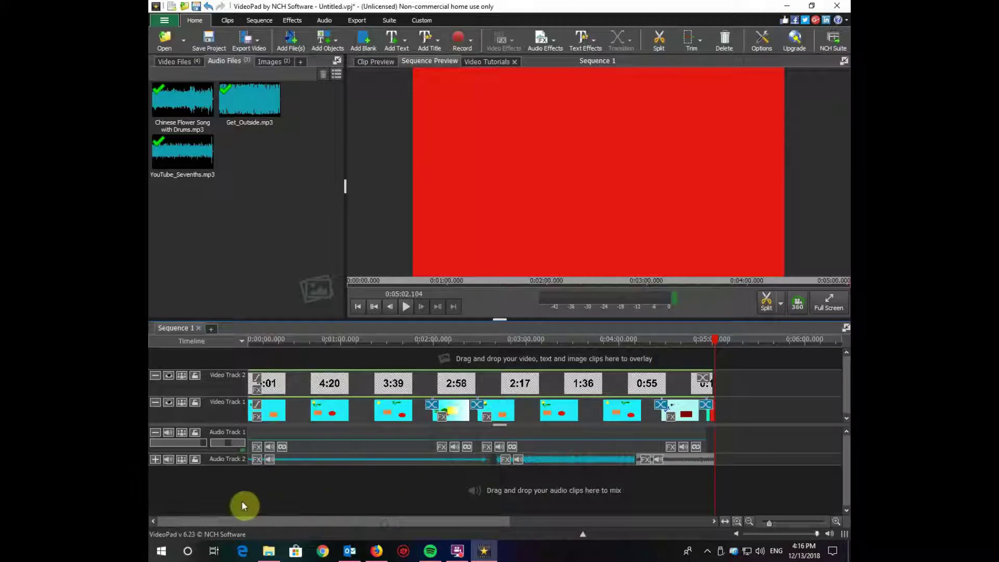
pyautogui.click(628, 340)
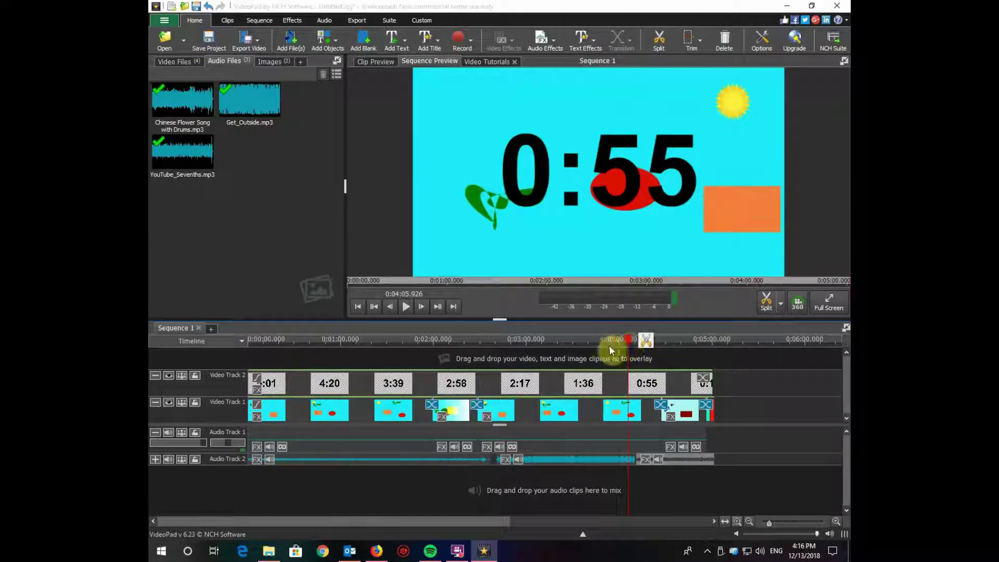
pyautogui.click(529, 339)
pyautogui.click(407, 307)
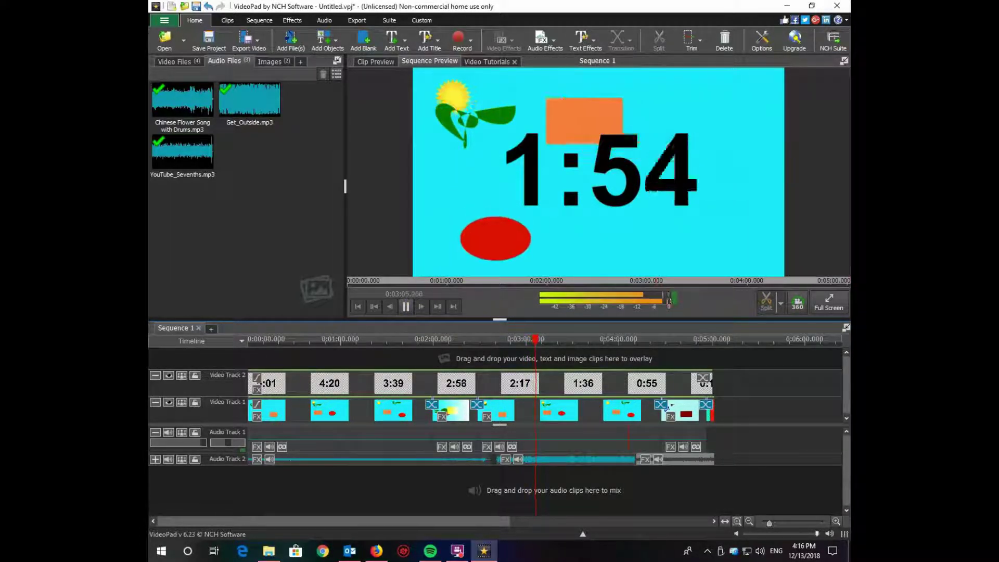
pyautogui.click(405, 306)
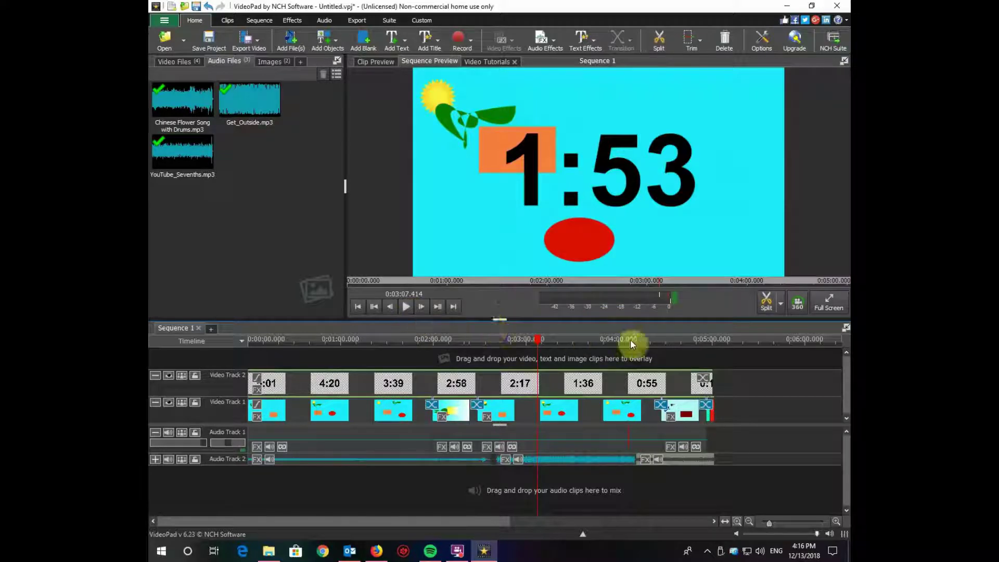
pyautogui.click(691, 342)
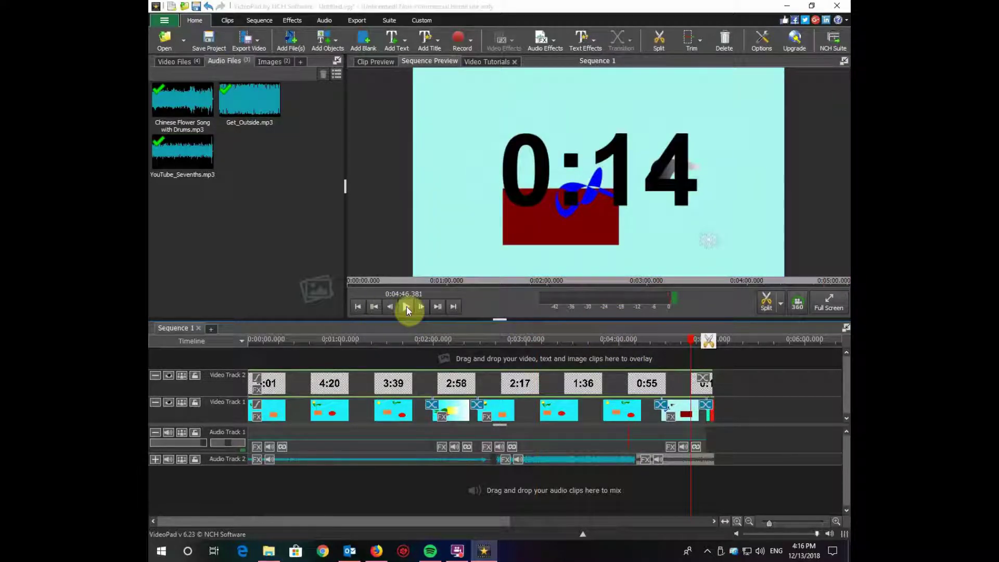
pyautogui.click(406, 307)
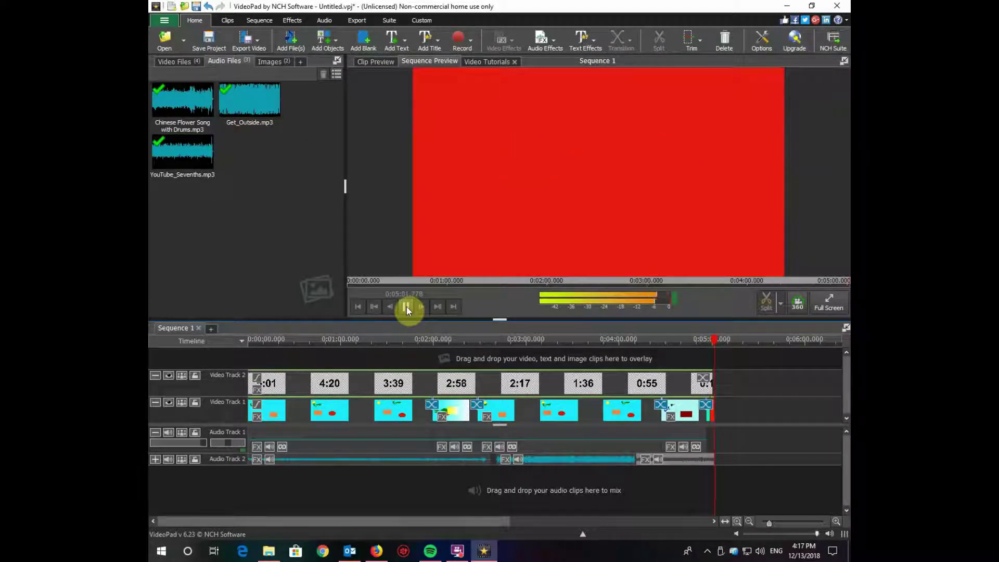
# - Give the Chinese Flower Song clip a 1.00-second fade-out and jump to 4:38
pyautogui.click(646, 459)
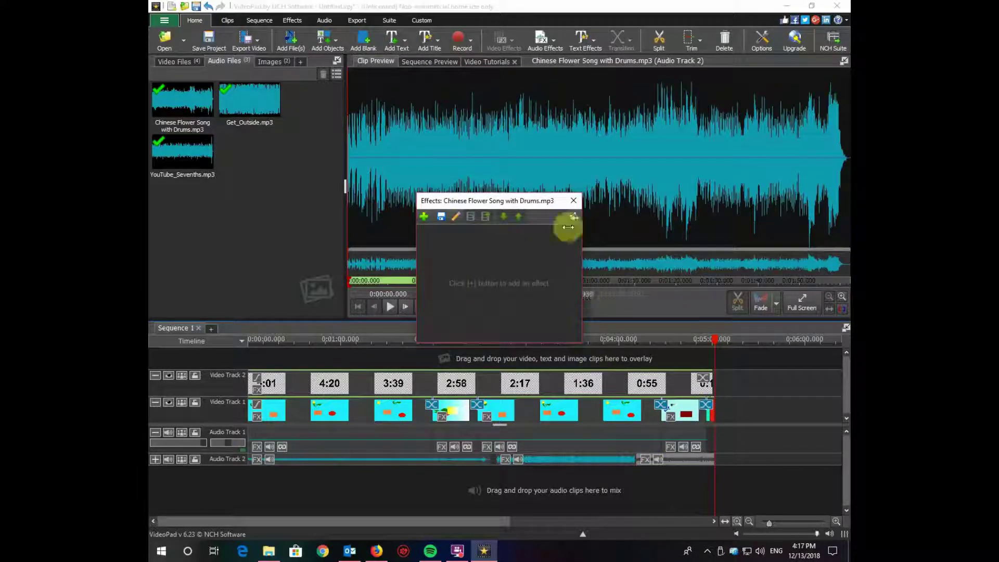
pyautogui.click(573, 200)
pyautogui.rightClick(686, 463)
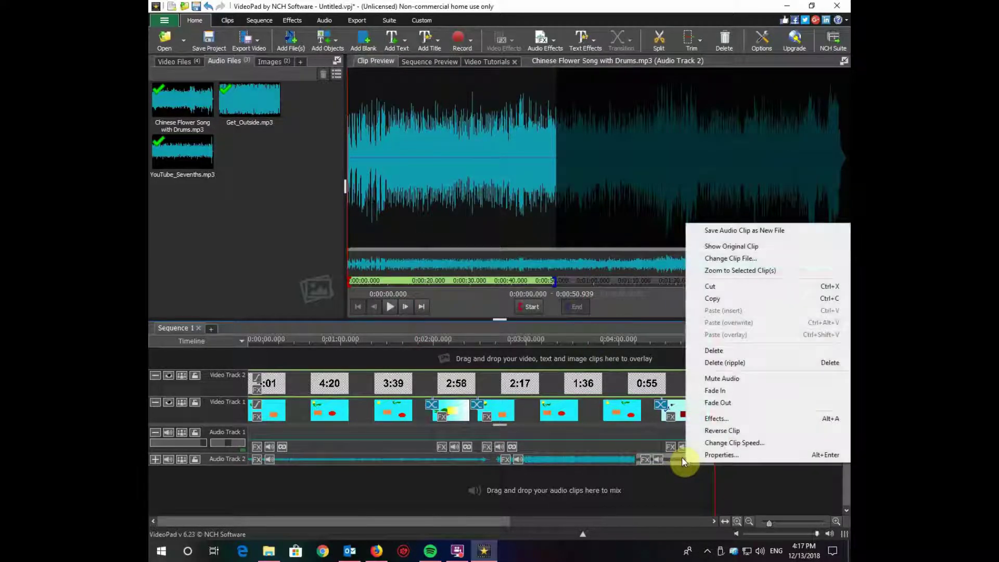
pyautogui.click(715, 411)
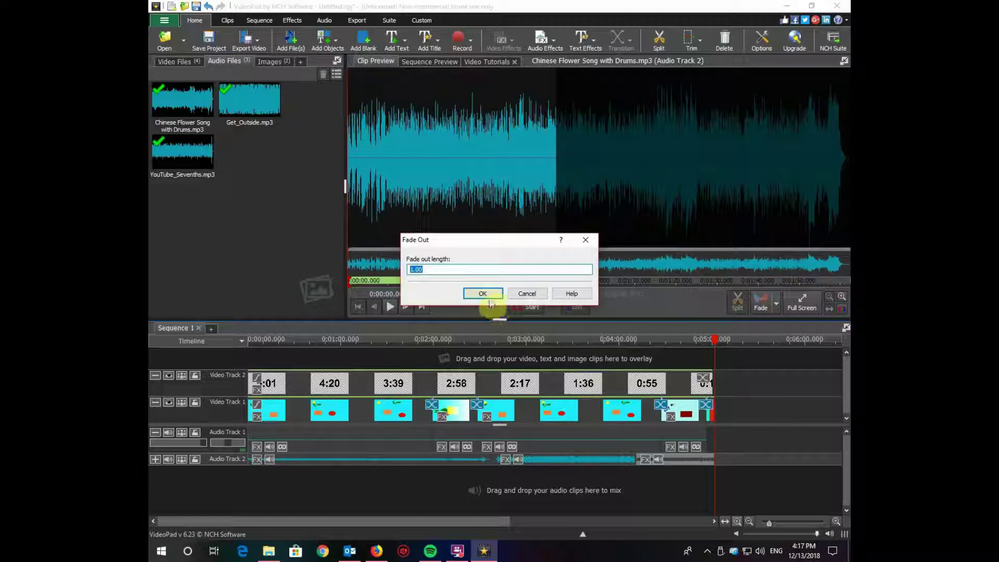
pyautogui.click(484, 292)
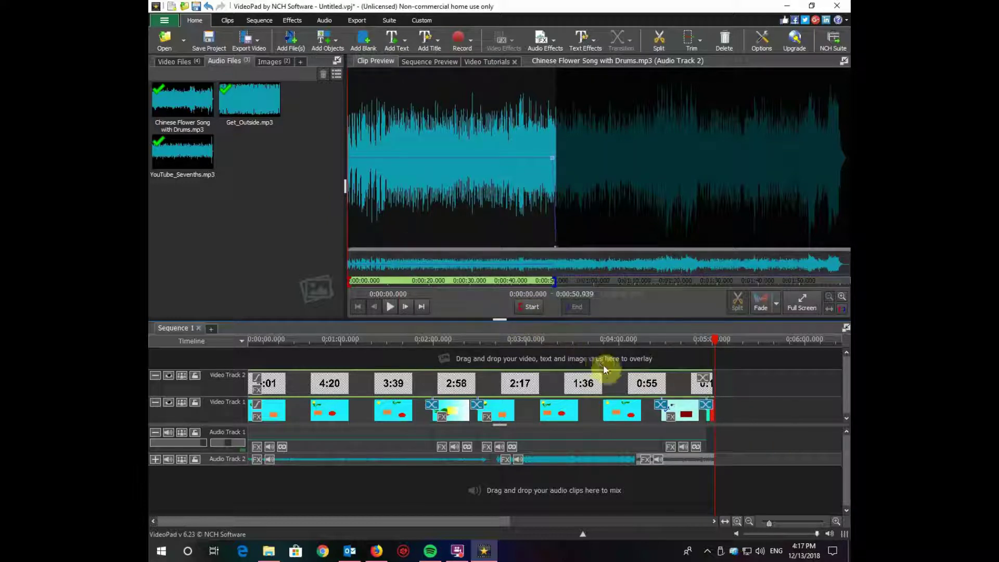
pyautogui.click(678, 341)
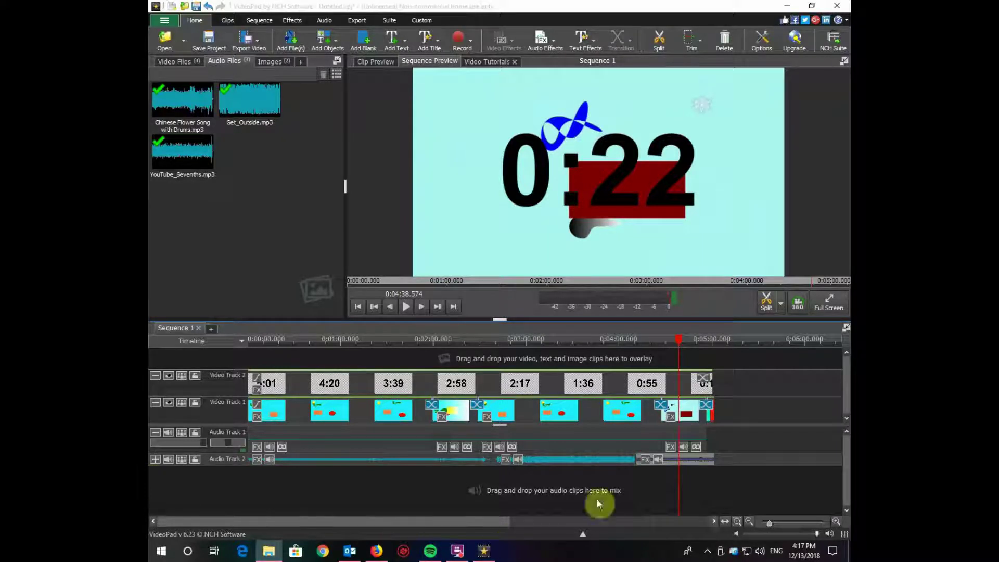
# - Ripple-delete the Chinese Flower Song clip and drop Next_YouTube_song final.mp3 onto Audio Track 2
pyautogui.click(689, 466)
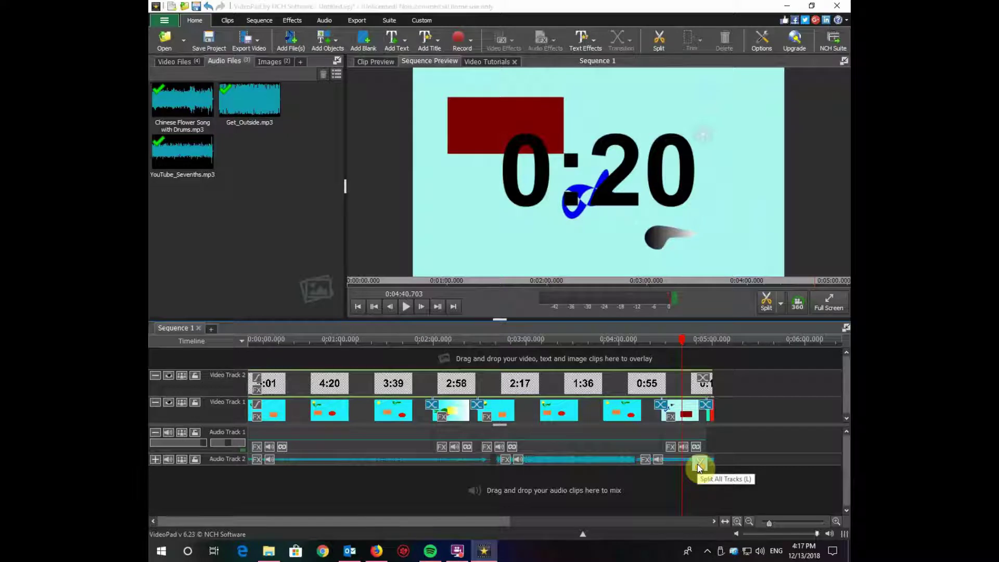
pyautogui.click(192, 108)
pyautogui.click(261, 212)
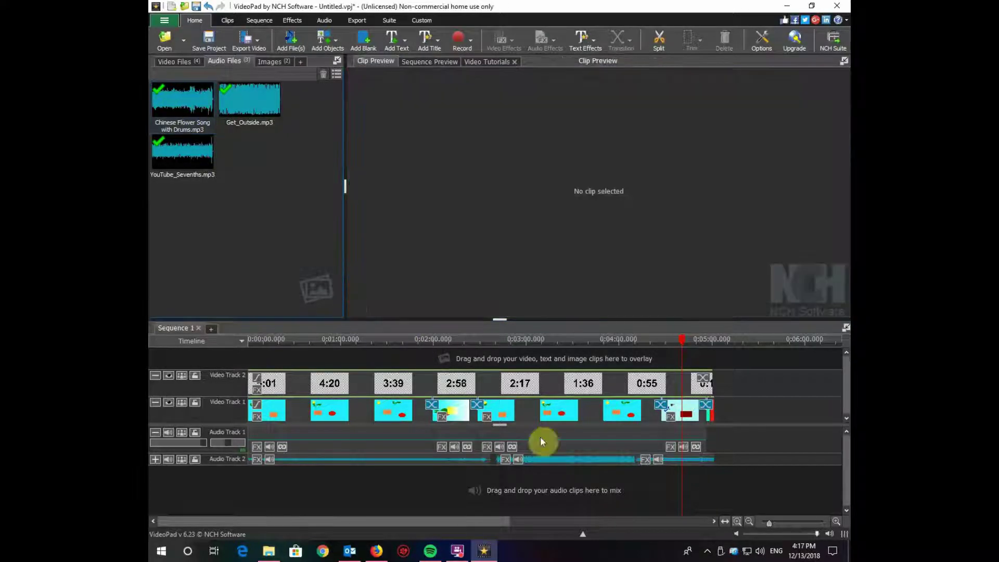
pyautogui.click(673, 460)
pyautogui.rightClick(673, 460)
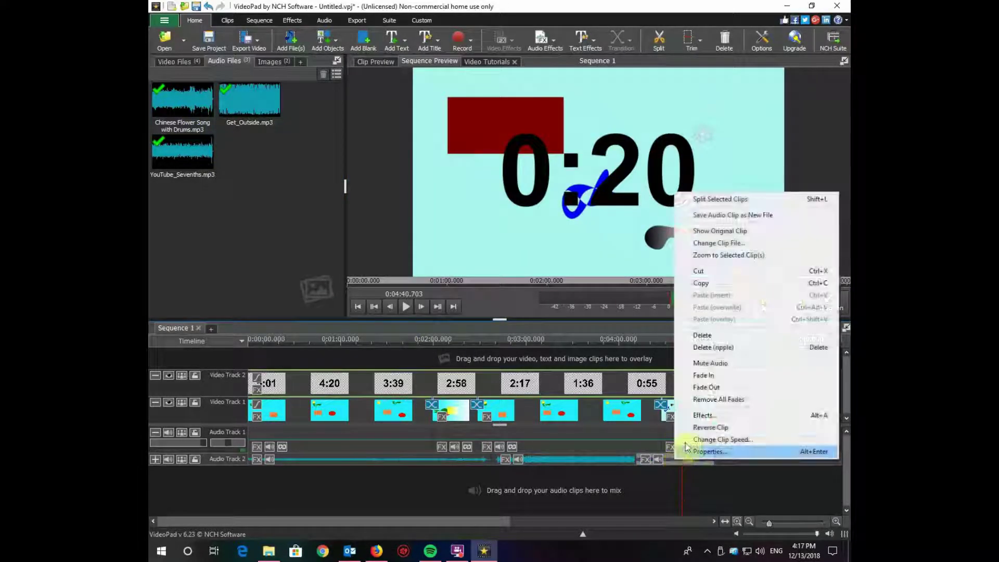
pyautogui.click(714, 347)
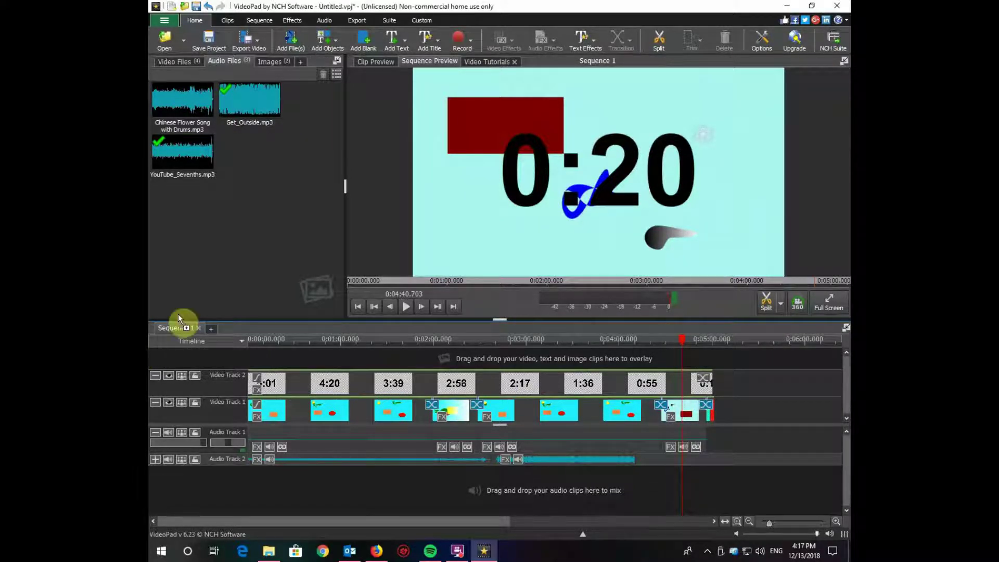
pyautogui.moveTo(182, 323); pyautogui.dragTo(221, 285)
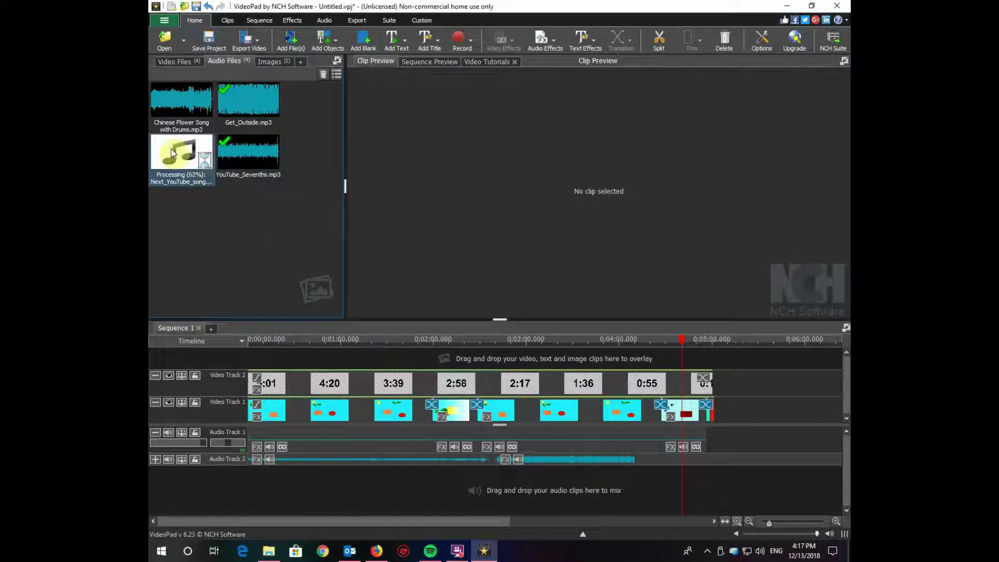
pyautogui.moveTo(167, 160); pyautogui.dragTo(560, 456)
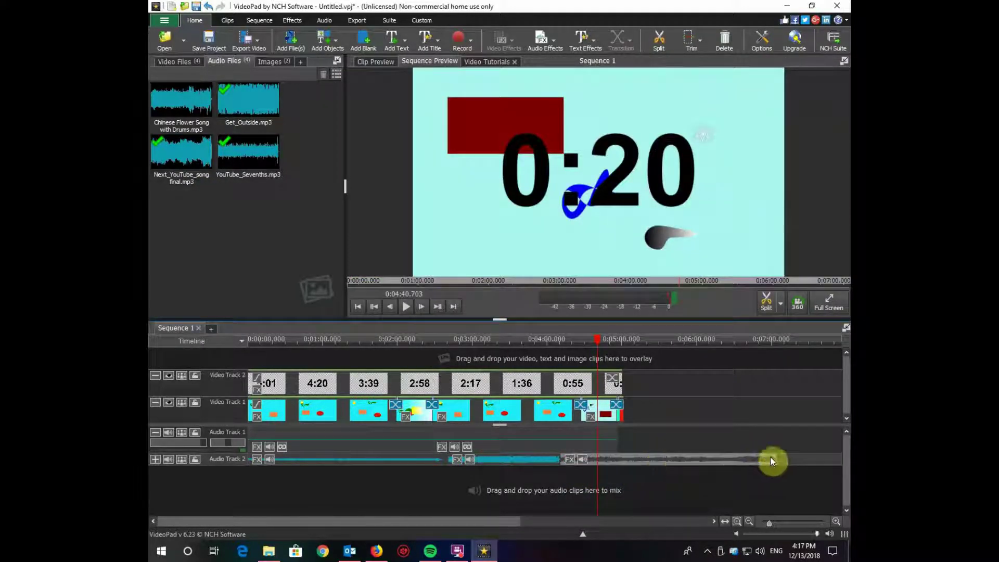
# - Trim the new song to end near 5:00 and give it a 1.00-second fade-out
pyautogui.moveTo(774, 459); pyautogui.dragTo(627, 460)
pyautogui.rightClick(605, 462)
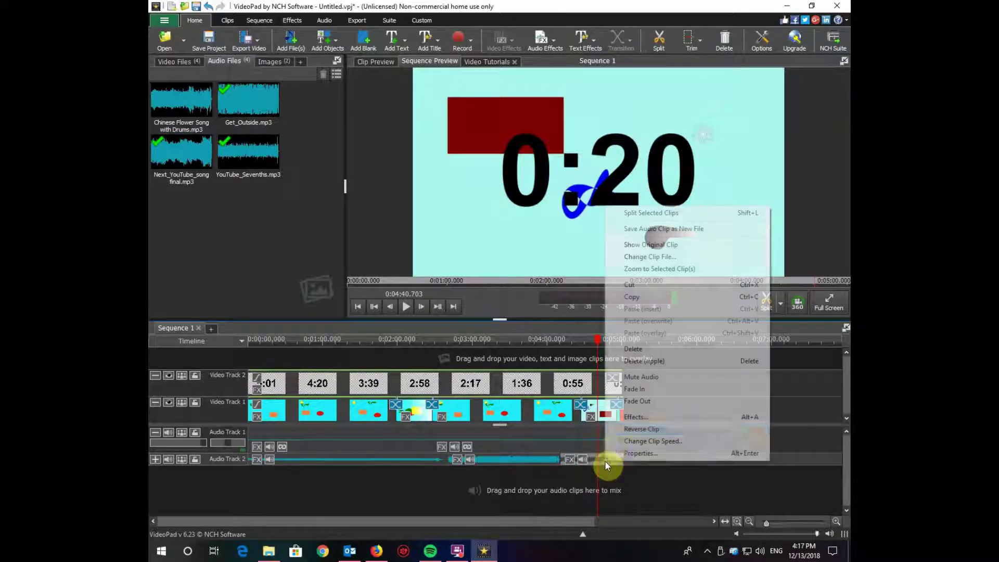
pyautogui.click(638, 401)
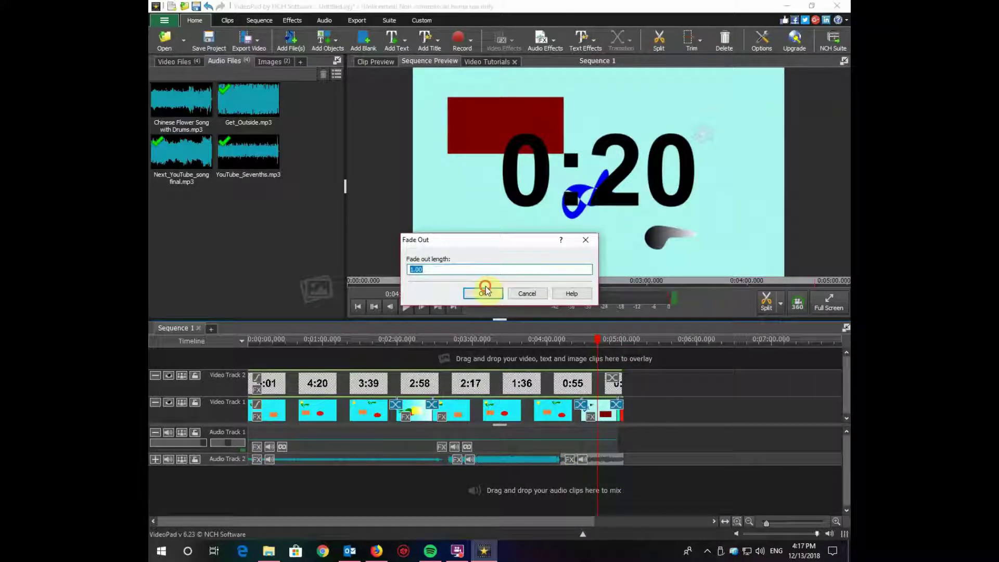
pyautogui.click(486, 295)
# - Add a fade-out to the other two music clips on Audio Track 2
pyautogui.rightClick(542, 457)
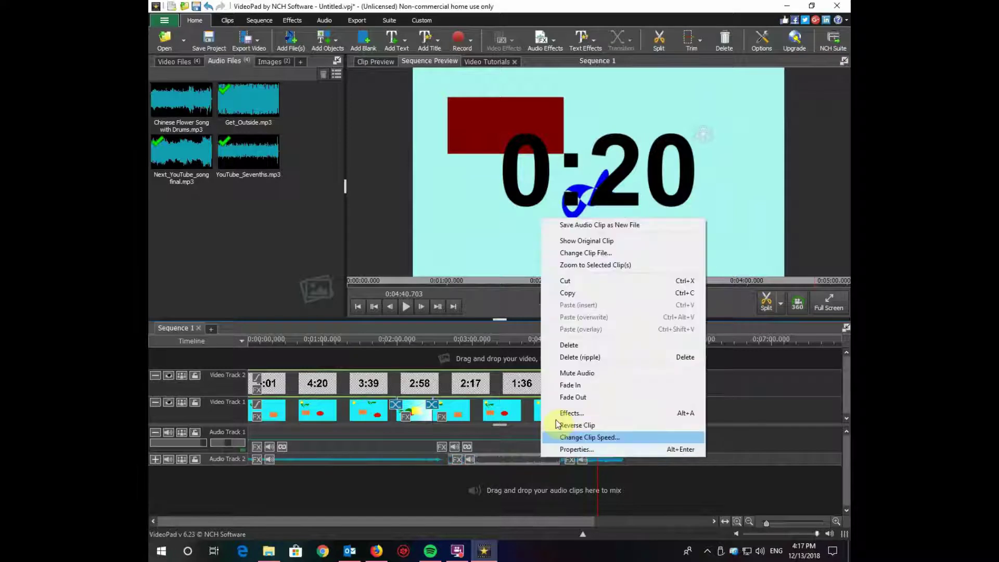
pyautogui.click(572, 398)
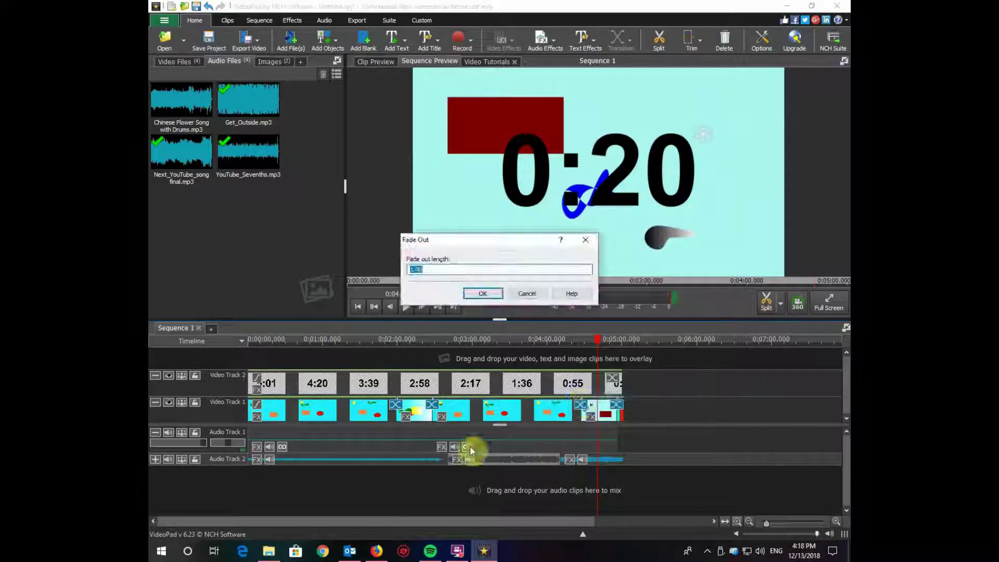
pyautogui.click(476, 293)
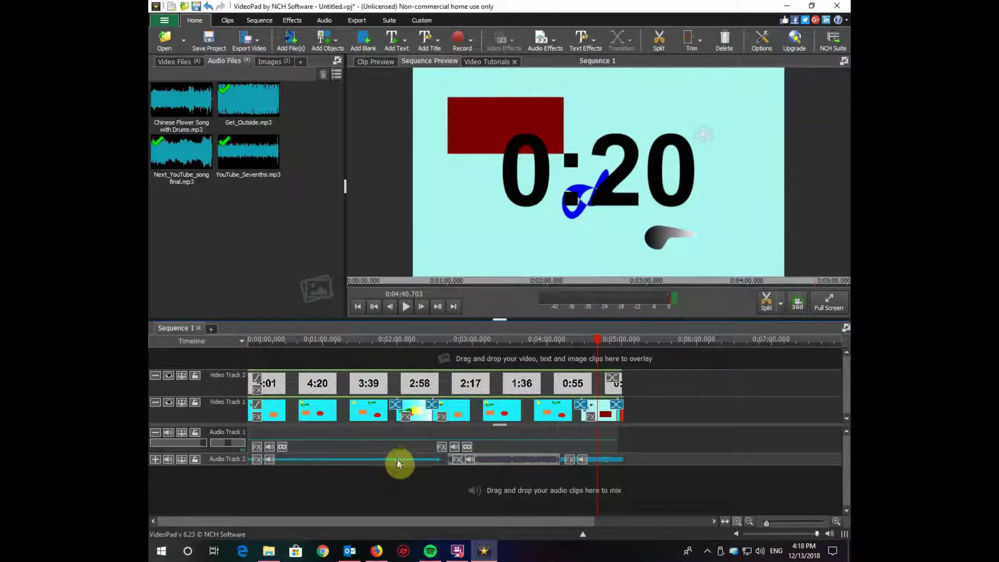
pyautogui.rightClick(398, 460)
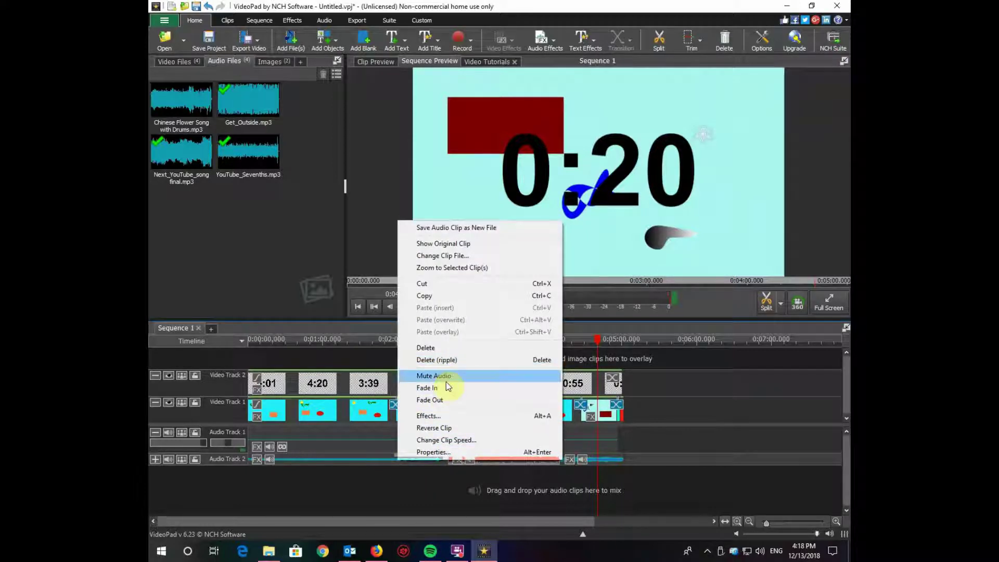
pyautogui.click(441, 402)
pyautogui.click(486, 295)
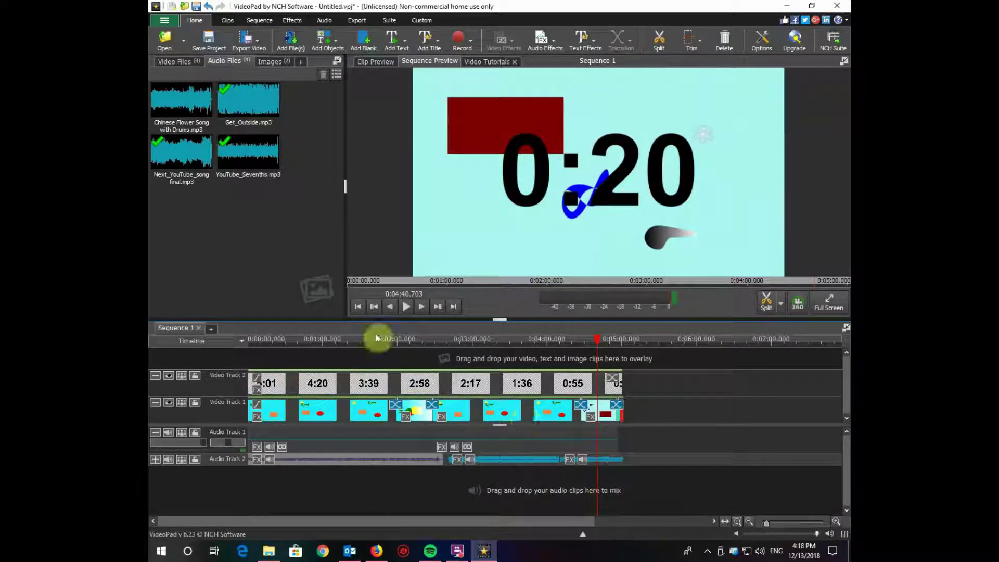
# - Set up a video file export with the HD 1080p preset and .wmv format
pyautogui.click(251, 39)
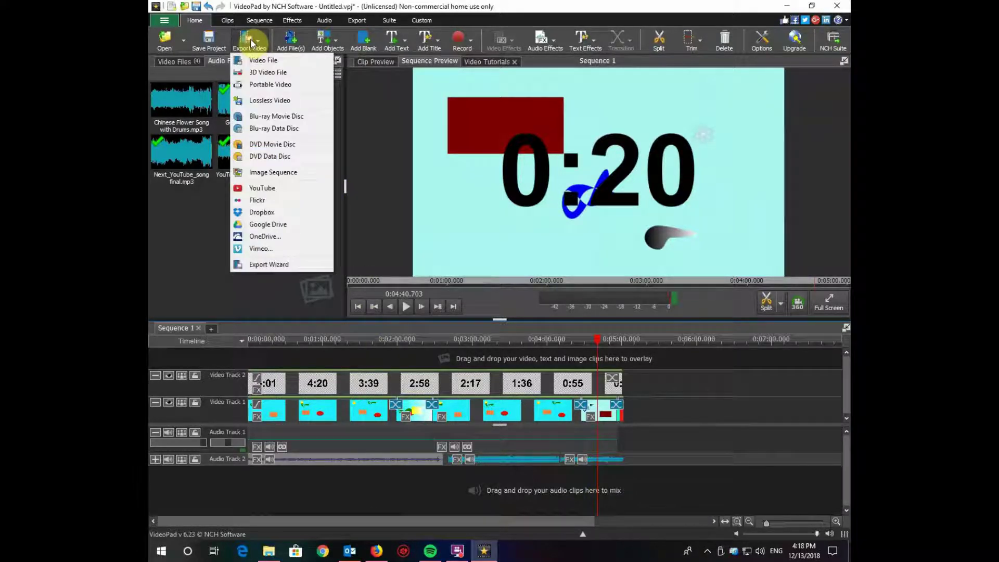
pyautogui.click(261, 61)
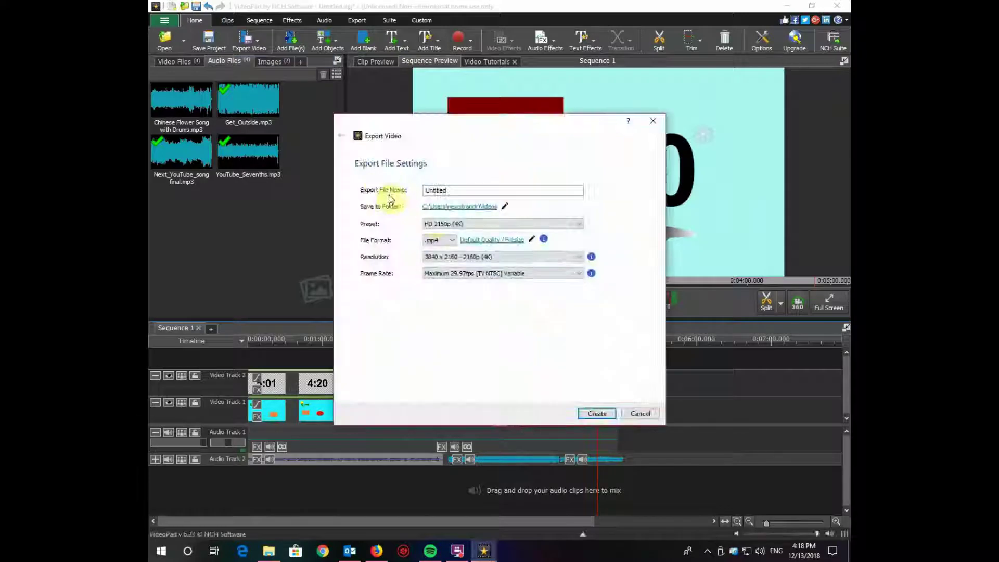
pyautogui.click(449, 241)
pyautogui.click(448, 238)
pyautogui.click(446, 223)
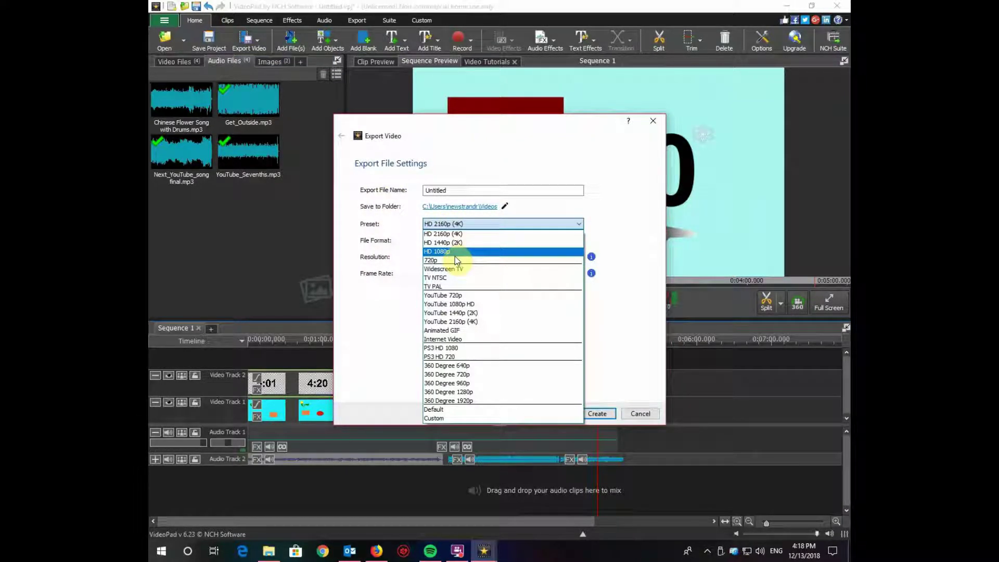
pyautogui.click(455, 254)
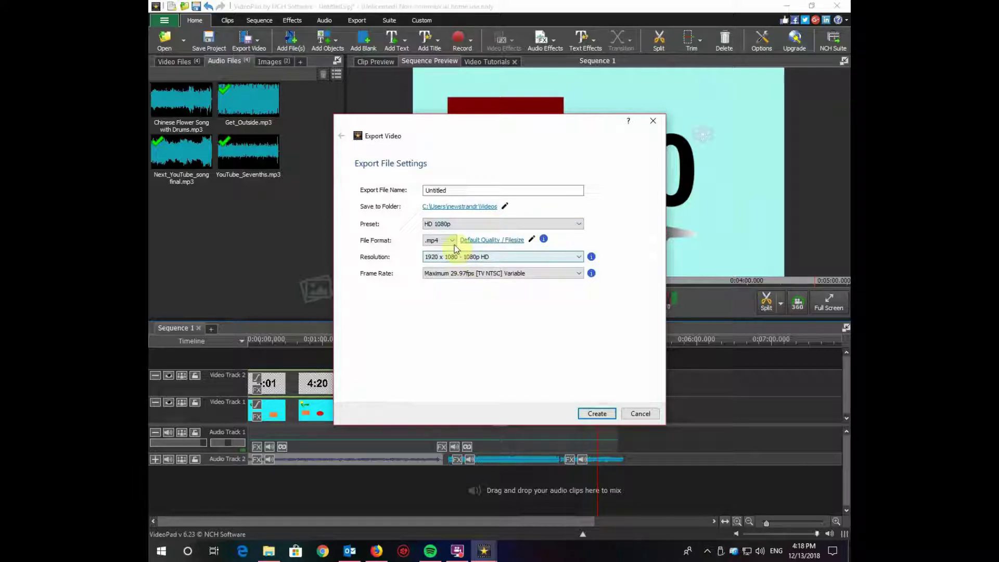
pyautogui.click(451, 241)
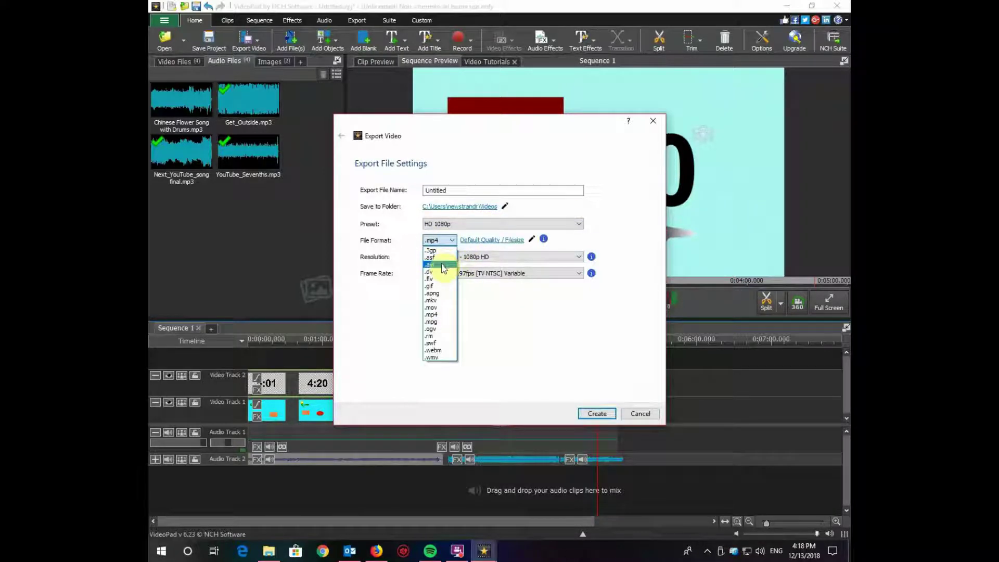
pyautogui.click(445, 358)
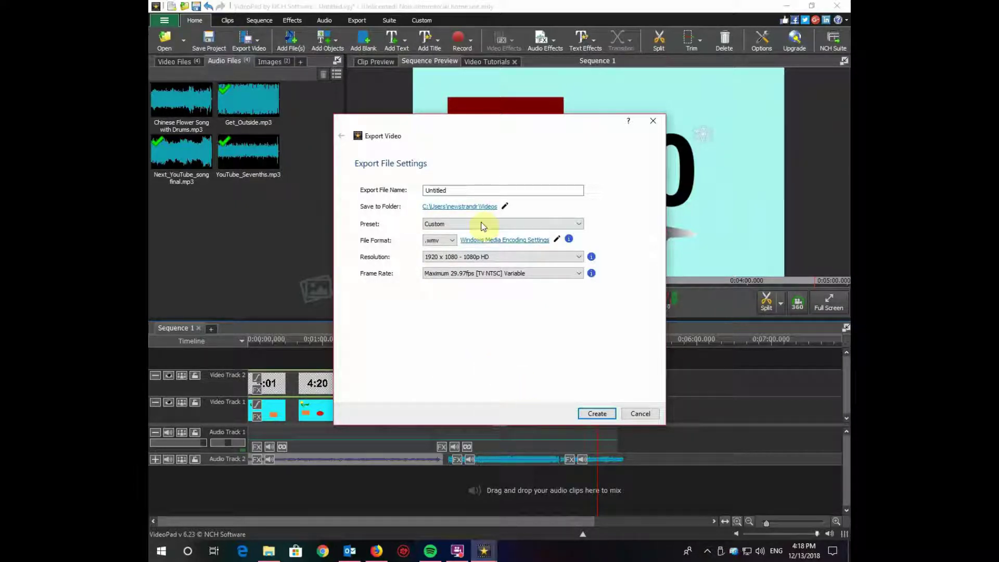
# - Save it to USB Drive D: as tutorial5min and start the export
pyautogui.click(483, 208)
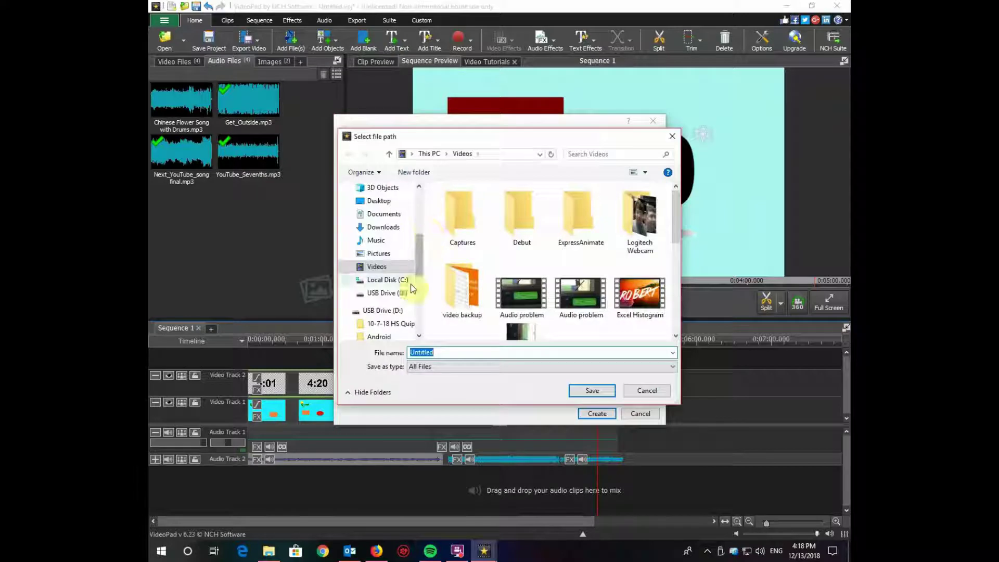
pyautogui.click(401, 310)
pyautogui.moveTo(455, 353); pyautogui.dragTo(400, 353)
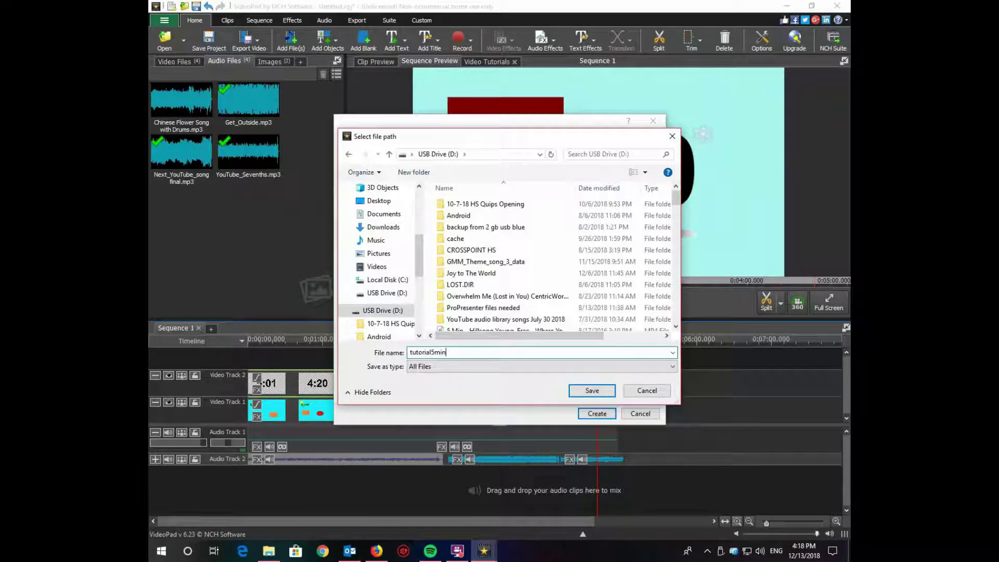
pyautogui.click(591, 390)
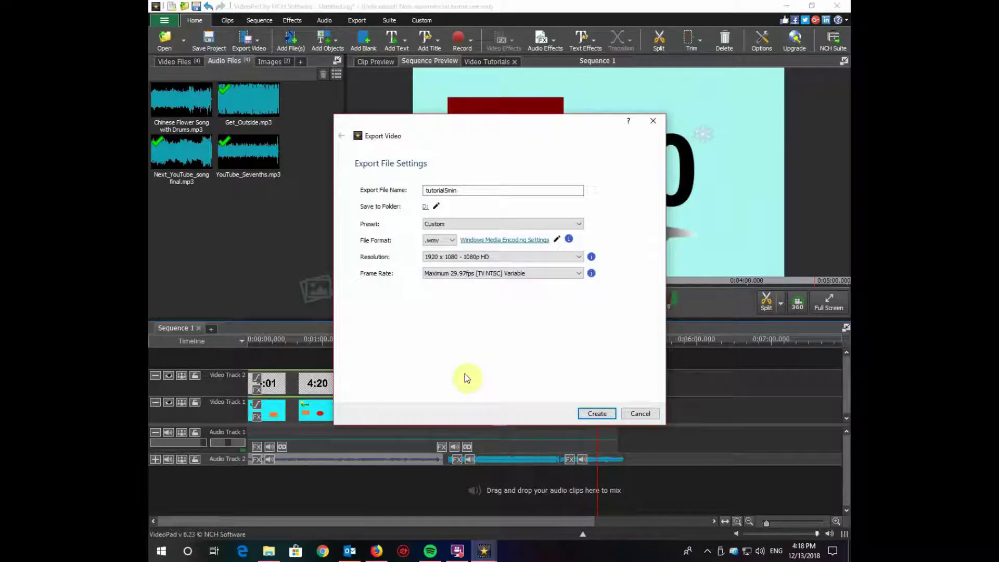
pyautogui.click(586, 413)
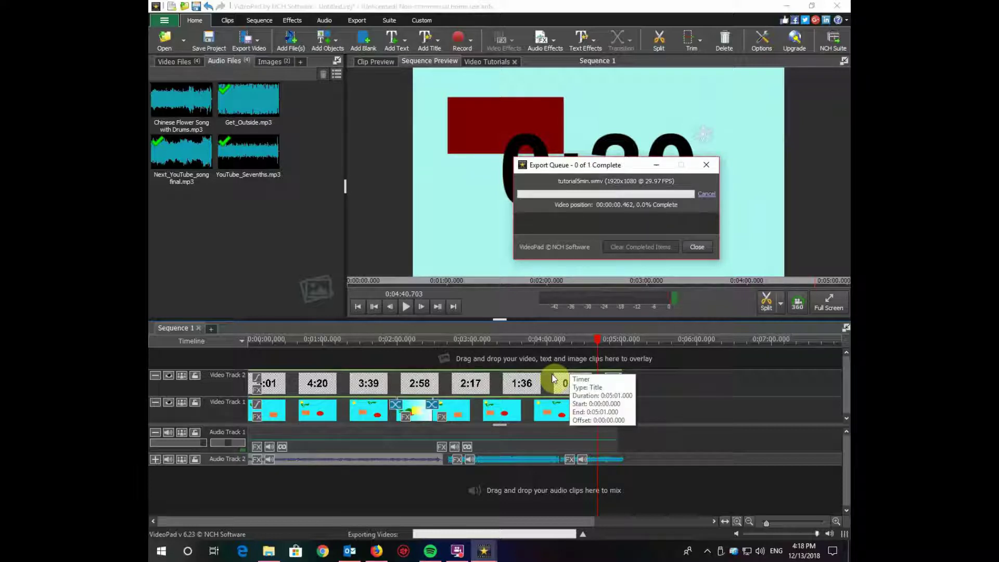
# - Move the export progress window aside while tutorial5min.wmv finishes exporting
pyautogui.moveTo(457, 553)
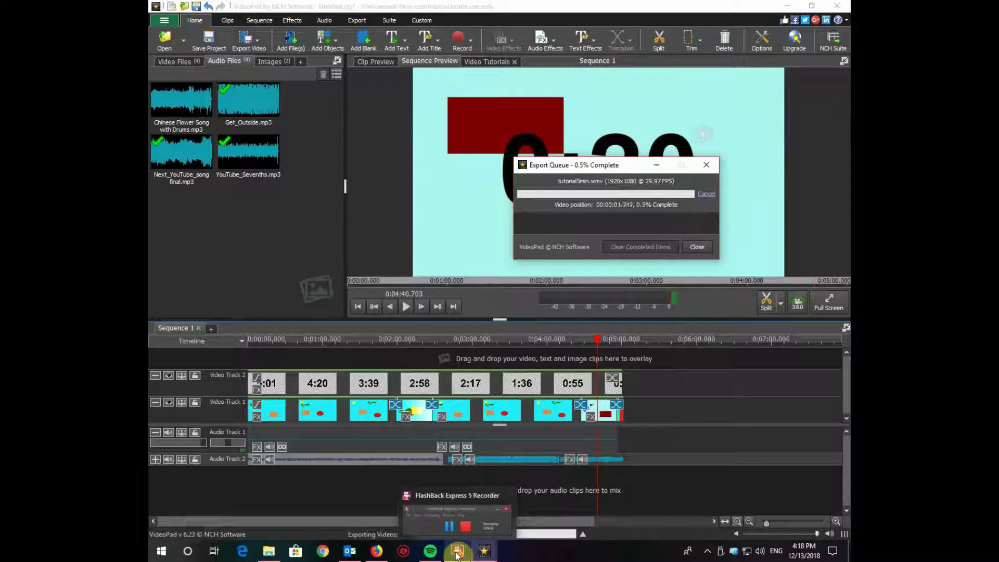
pyautogui.click(456, 555)
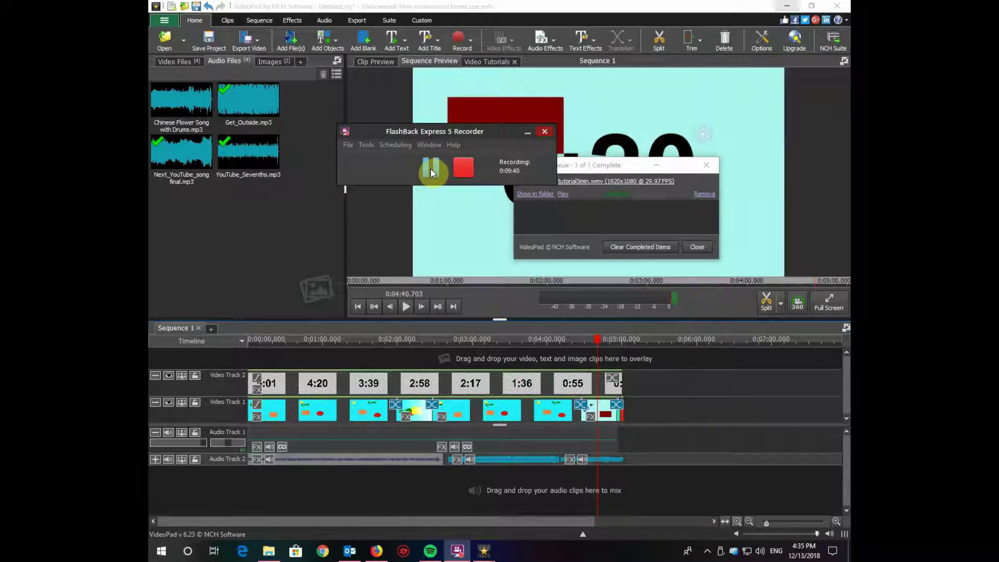
pyautogui.moveTo(625, 165); pyautogui.dragTo(715, 146)
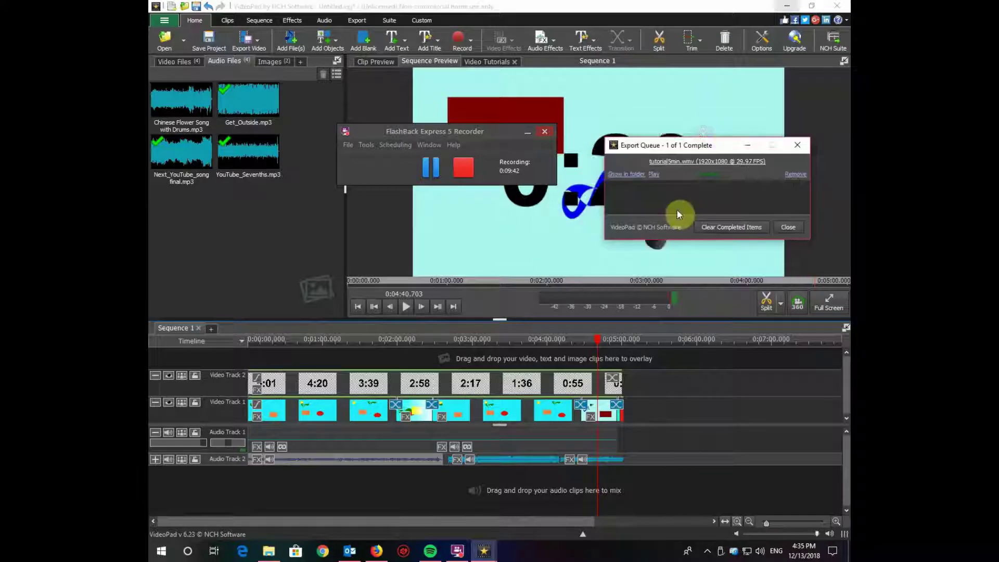
pyautogui.moveTo(677, 215); pyautogui.dragTo(689, 220)
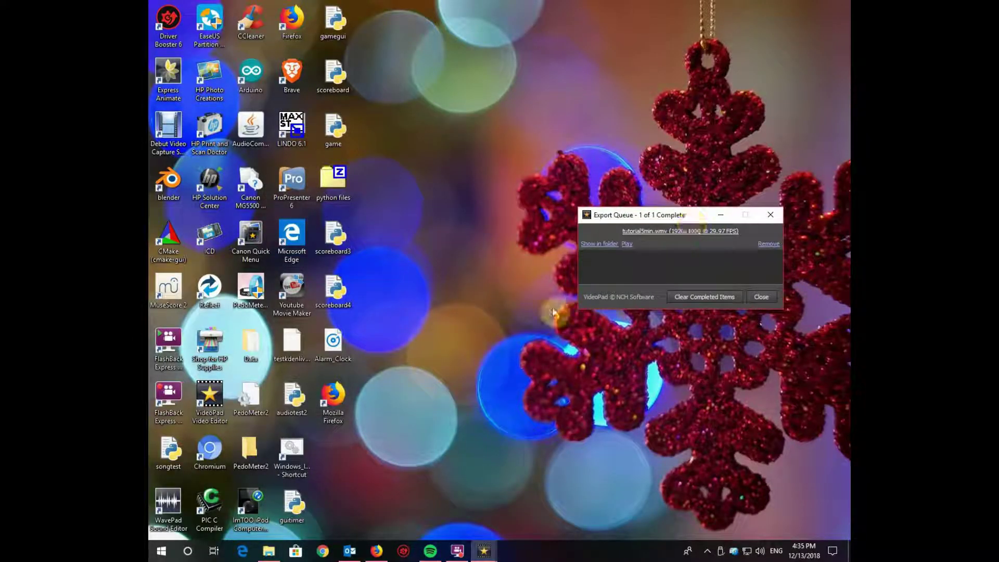
# - Maximize the VideoPad window, then bring the NCH free-version web page forward
pyautogui.click(435, 482)
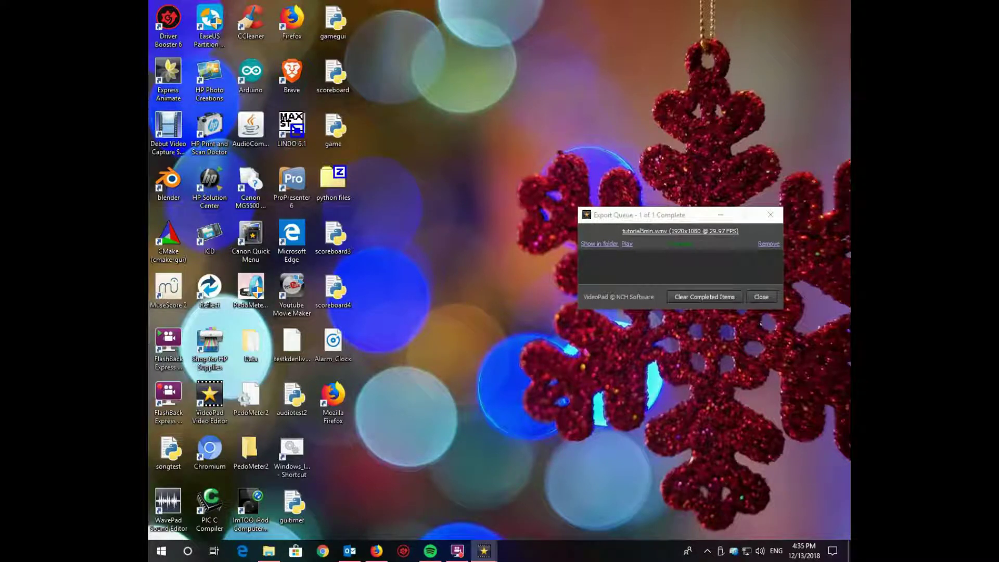
pyautogui.hotkey('alt', 'Tab')
pyautogui.click(705, 134)
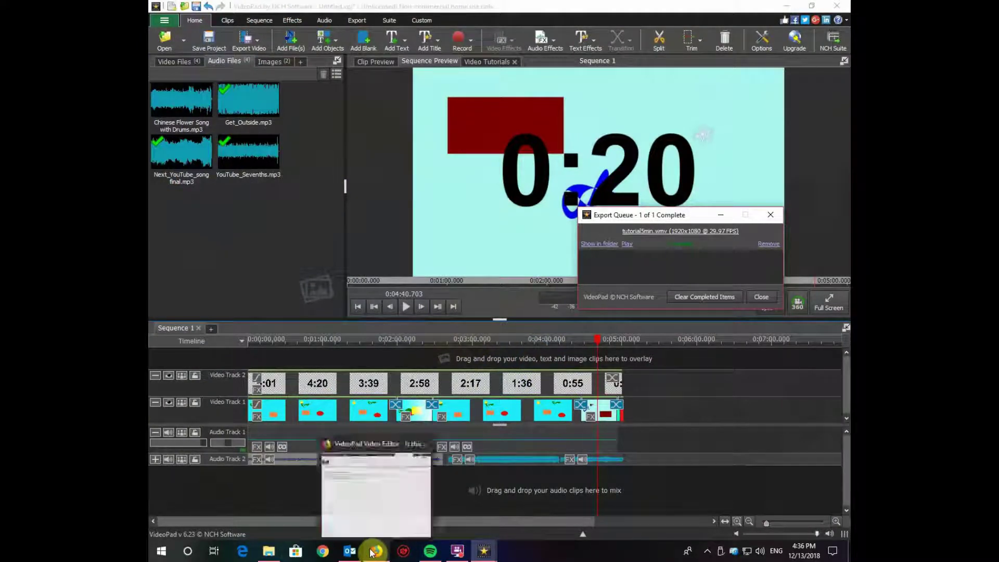
pyautogui.click(373, 552)
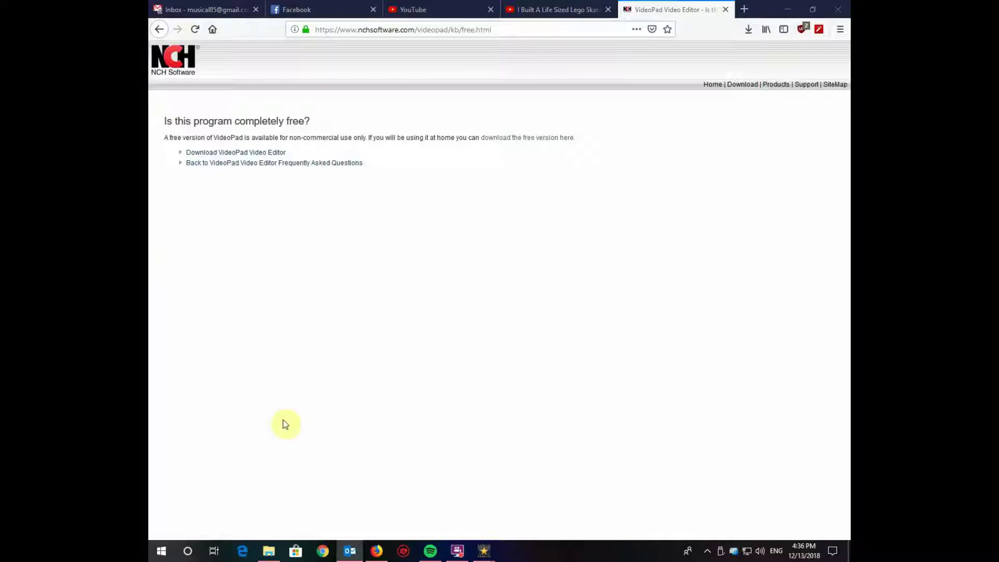
# - Start downloading the free VideoPad version, then dismiss the vpsetup.exe prompt
pyautogui.click(701, 9)
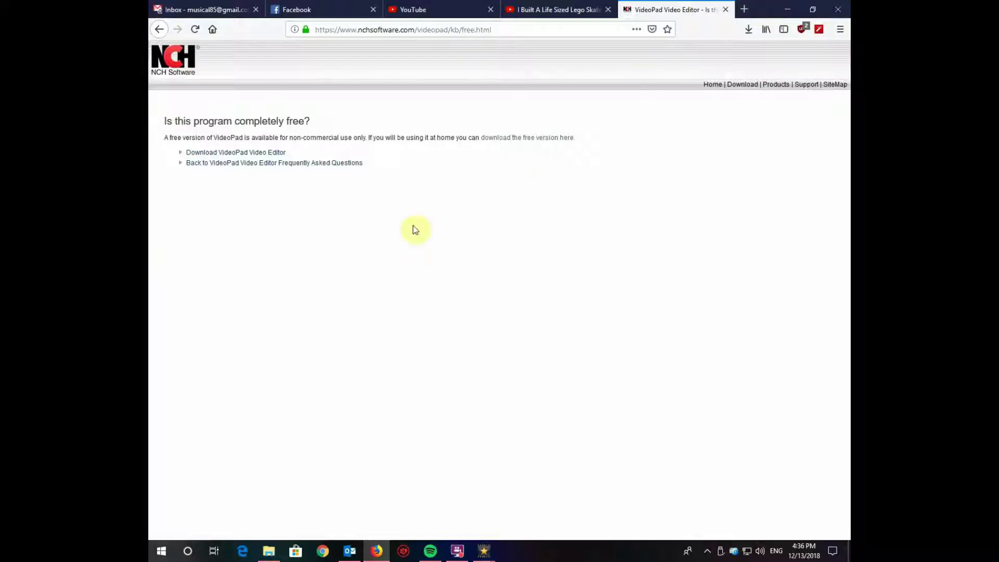
pyautogui.click(563, 149)
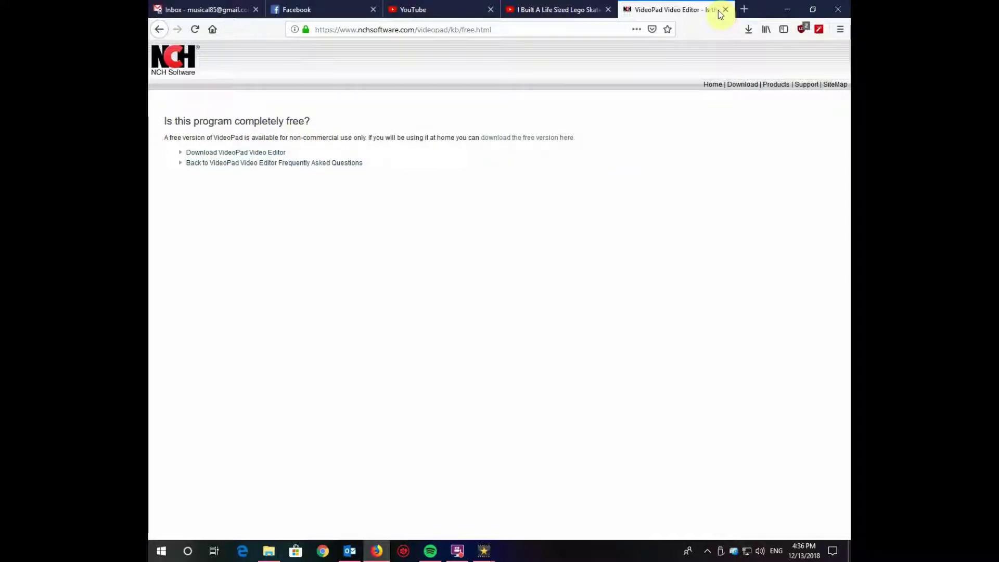
pyautogui.click(519, 139)
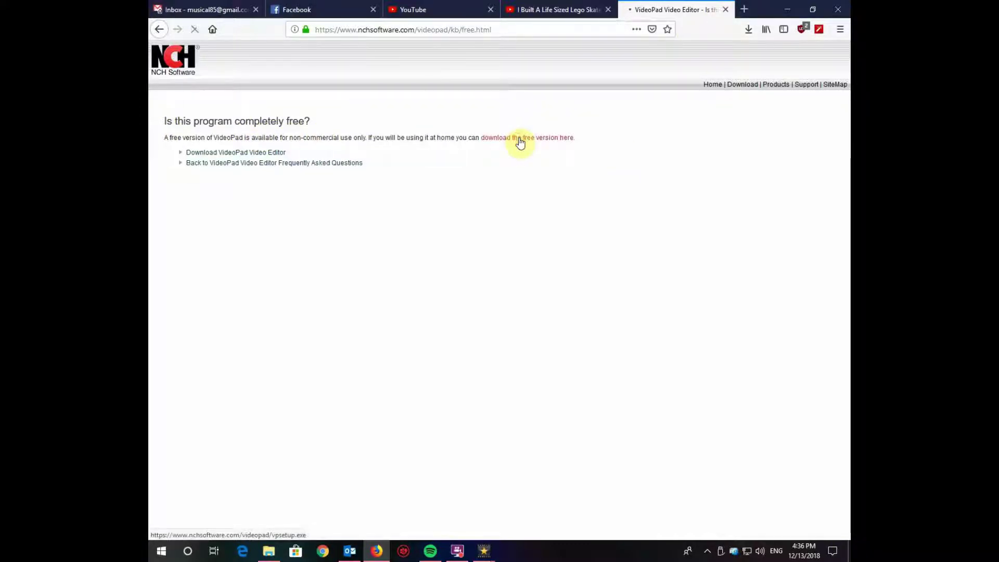
pyautogui.moveTo(327, 83); pyautogui.dragTo(493, 91)
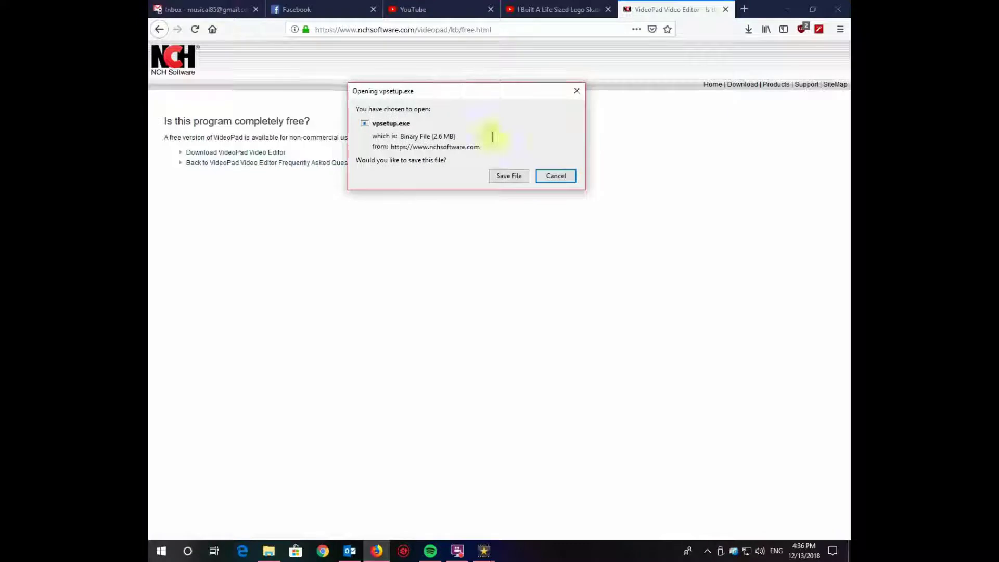
pyautogui.click(577, 91)
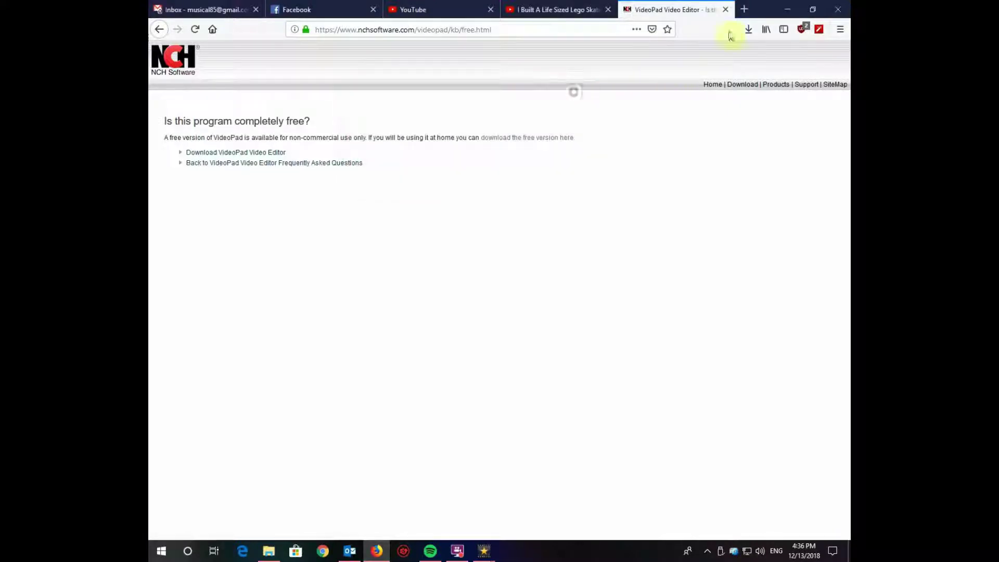
# - Play the exported tutorial5min.wmv from the Export Queue, pause it at 4:56, then close the player
pyautogui.click(787, 10)
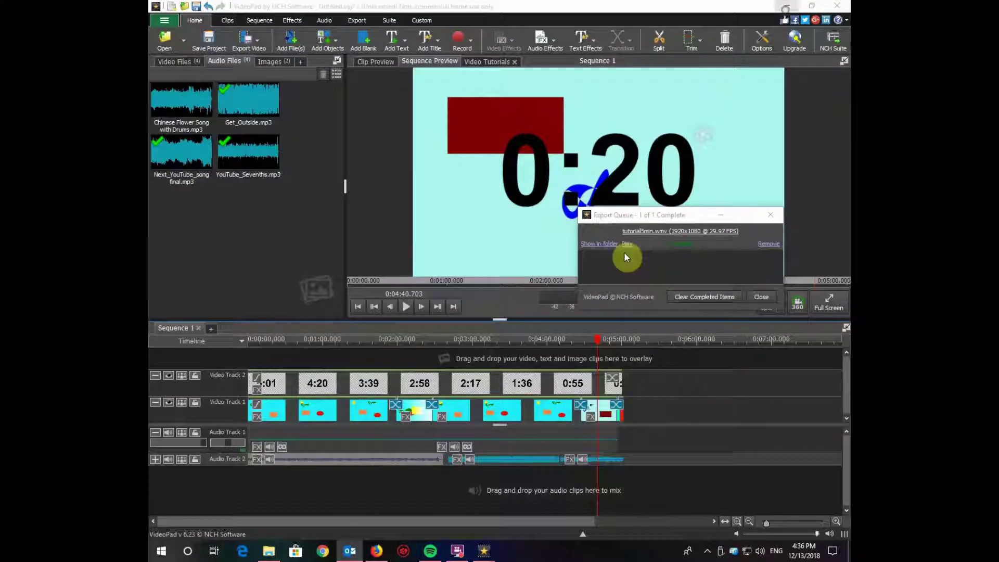
pyautogui.moveTo(662, 220); pyautogui.dragTo(599, 183)
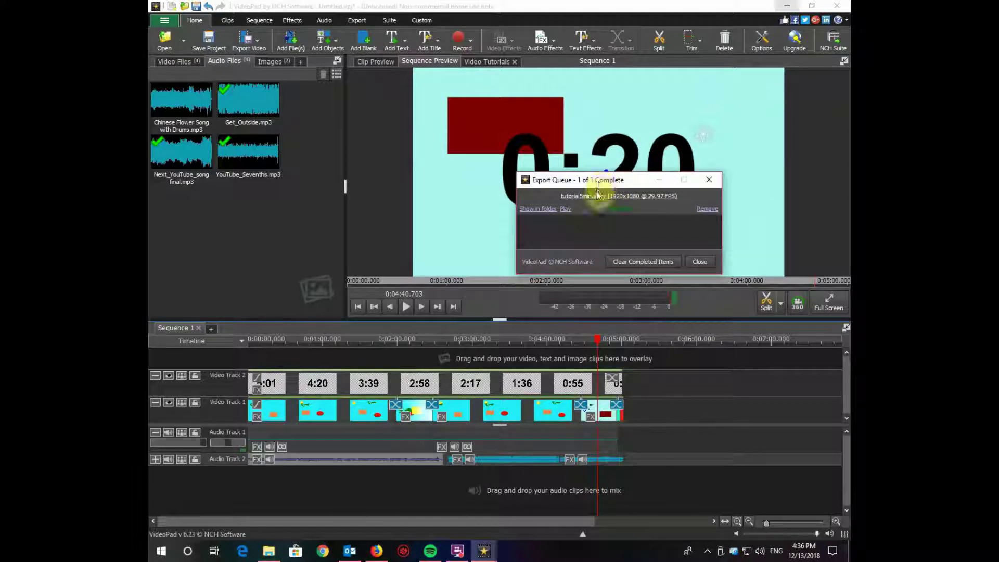
pyautogui.click(538, 209)
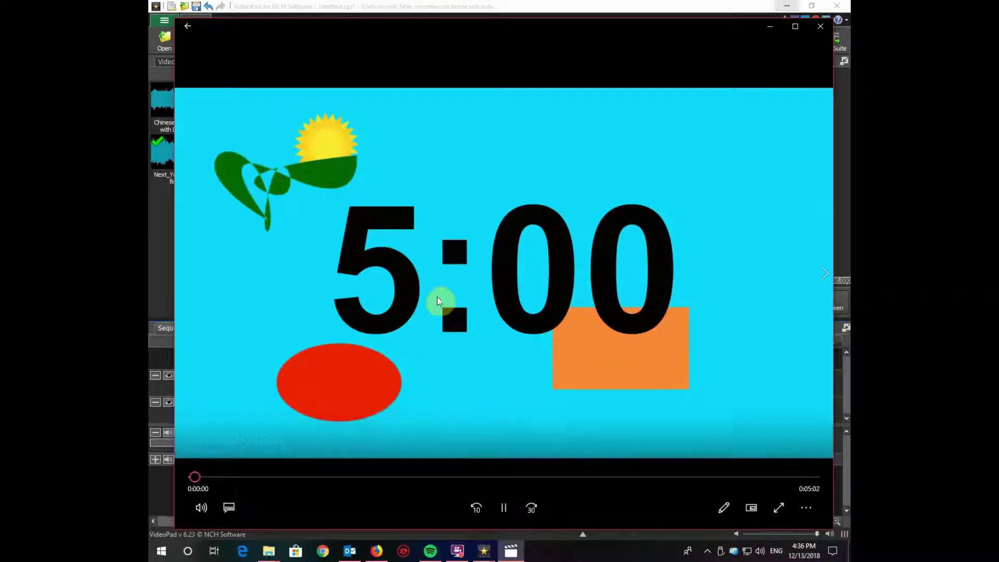
pyautogui.click(504, 509)
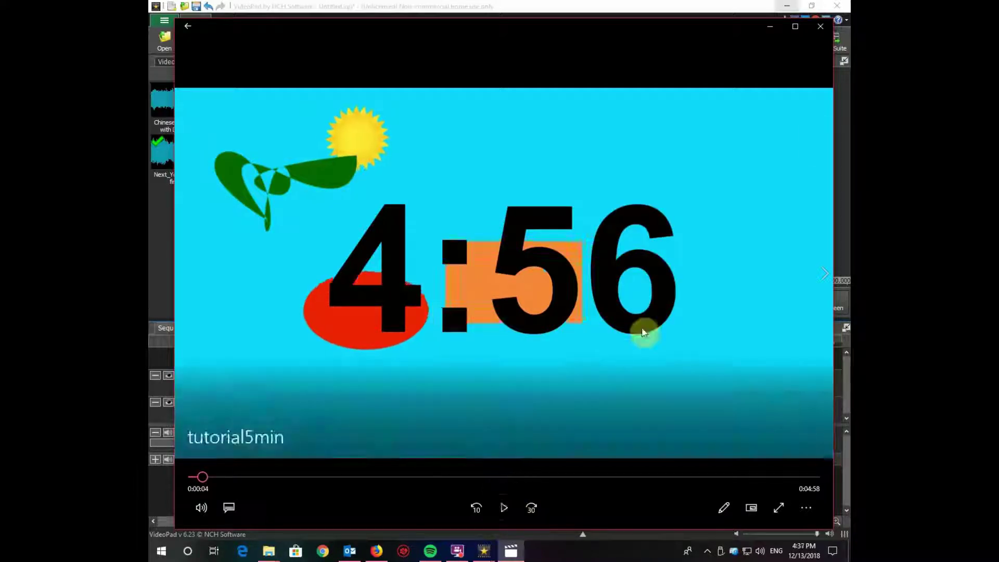
pyautogui.click(829, 33)
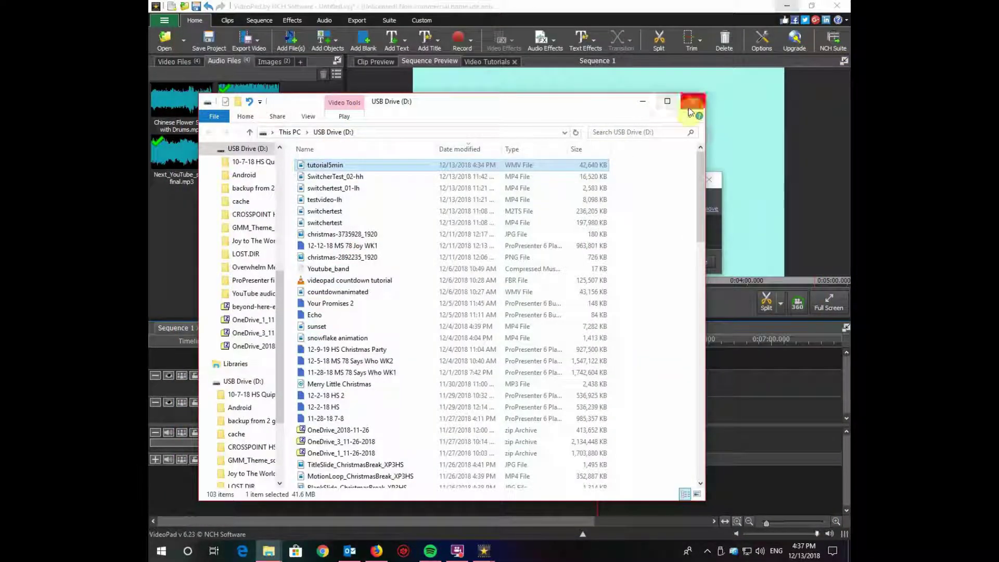
# - Close the USB Drive (D:) window and bring the FlashBack Recorder window to the front
pyautogui.click(643, 102)
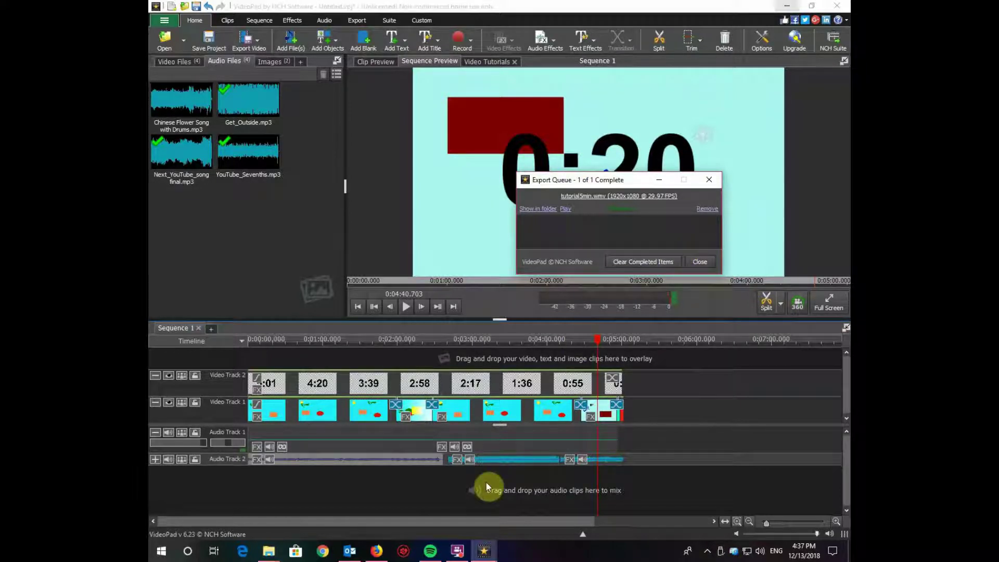
pyautogui.click(456, 550)
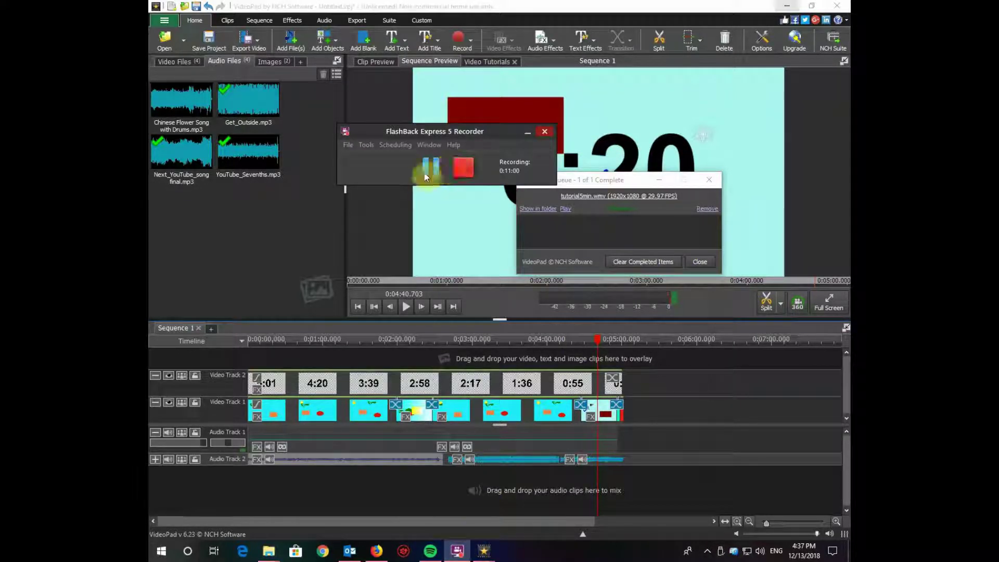